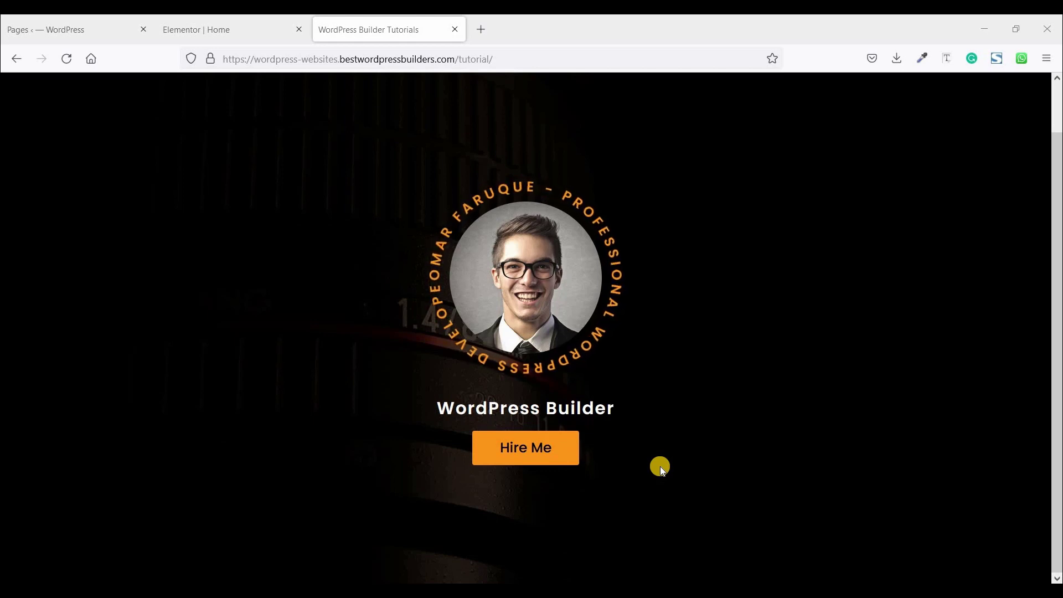
- Switch from the live preview to the 'Elementor | Home' editor tab
{"action": "left_click", "coordinate": [171, 25]}
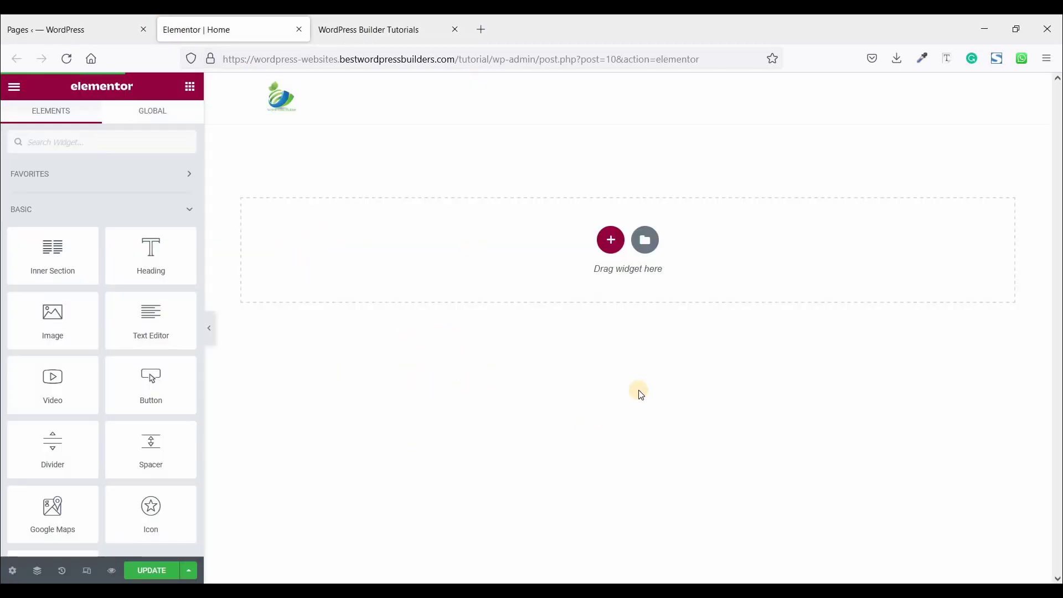
- Add a single-column section and set its height to Min Height measured in VH
{"action": "left_click", "coordinate": [627, 246]}
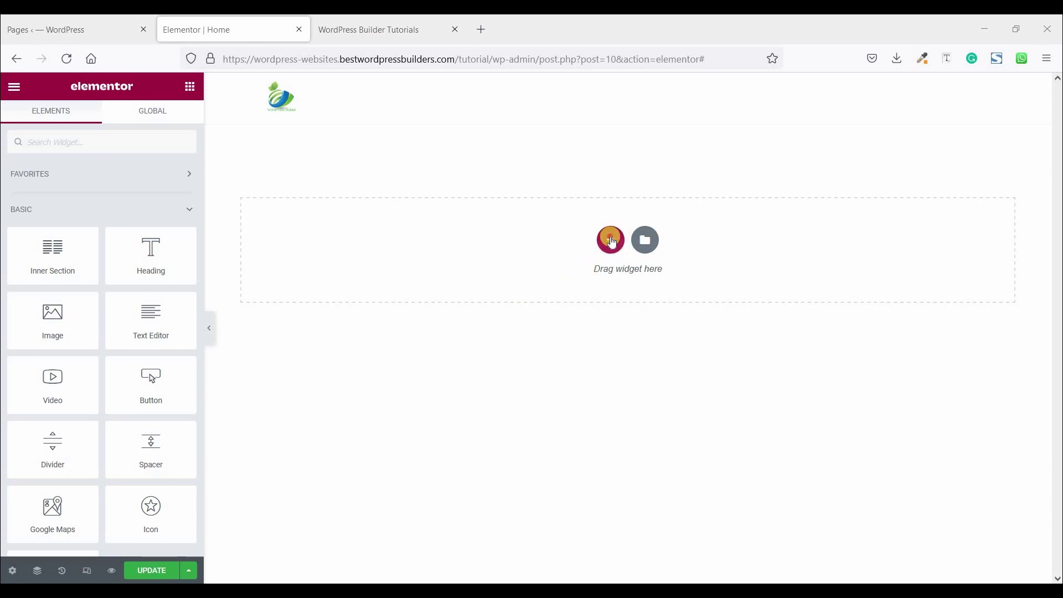
{"action": "left_click", "coordinate": [627, 246]}
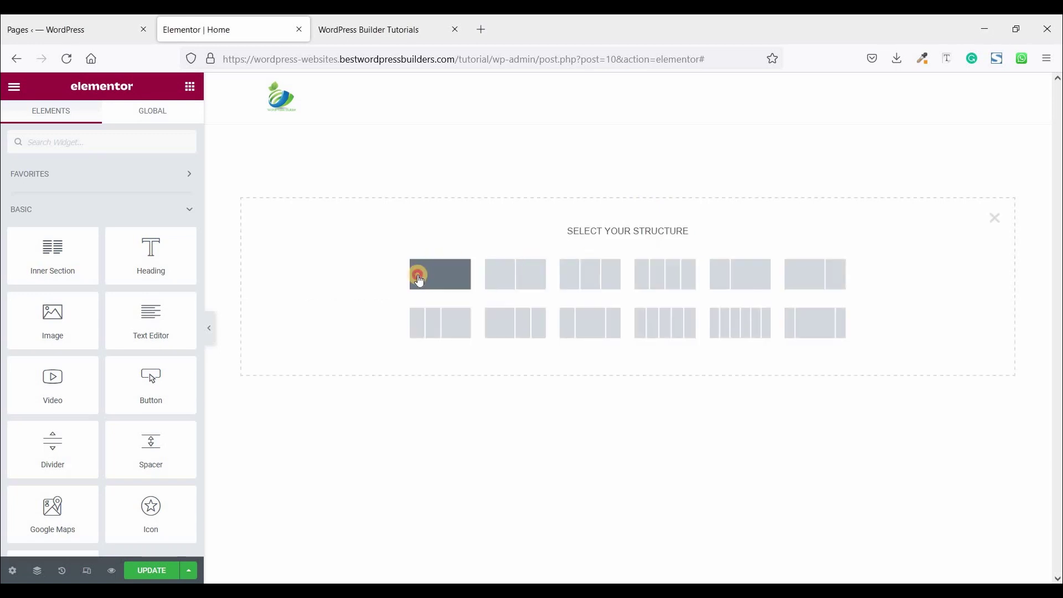
{"action": "left_click", "coordinate": [420, 279]}
{"action": "left_click", "coordinate": [145, 294]}
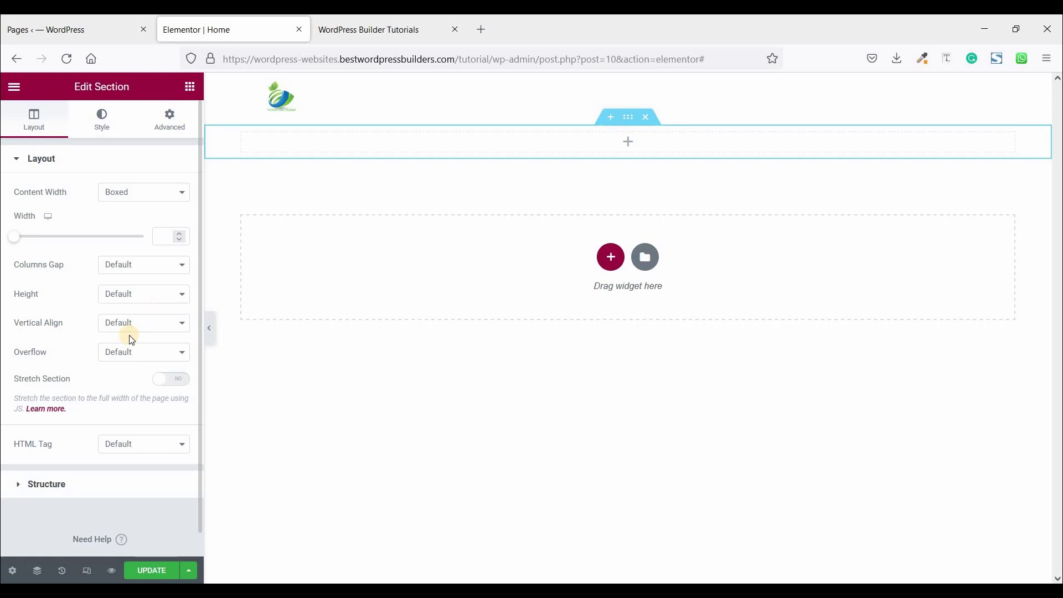
{"action": "left_click", "coordinate": [126, 345]}
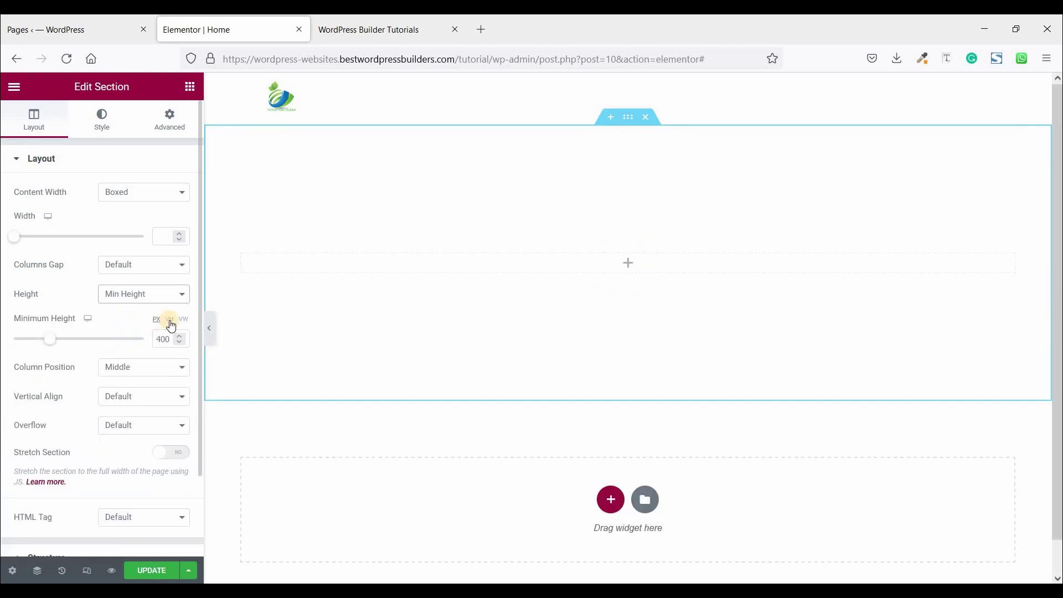
{"action": "left_click", "coordinate": [173, 326]}
{"action": "left_click", "coordinate": [133, 339]}
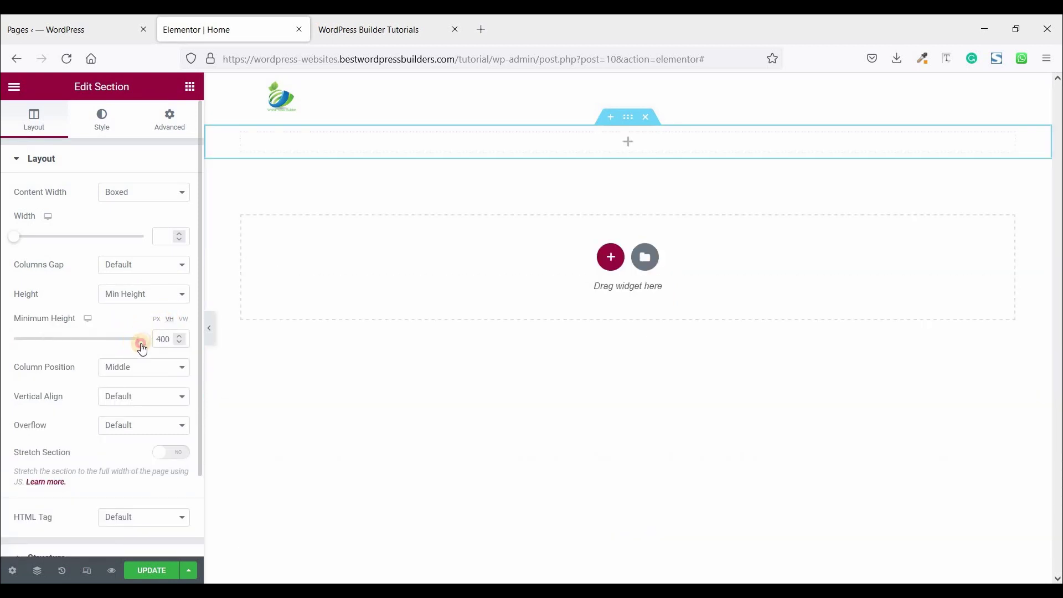
{"action": "left_click", "coordinate": [165, 346]}
- Enter 100 VH as the min height and insert the camera-lens photo as a classic background
{"action": "type", "text": "100"}
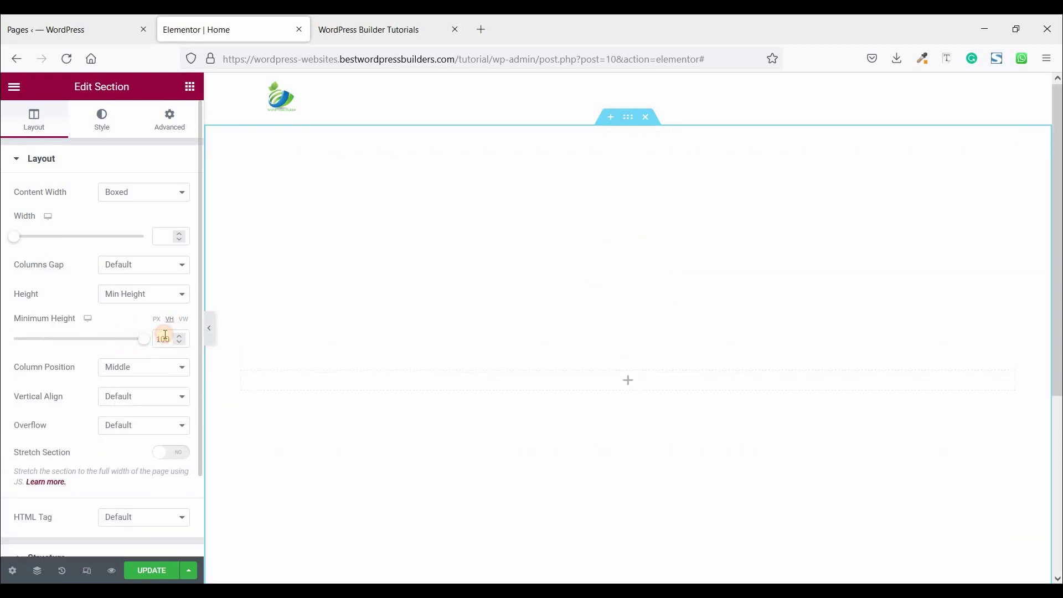
{"action": "left_click", "coordinate": [109, 133]}
{"action": "left_click", "coordinate": [127, 227]}
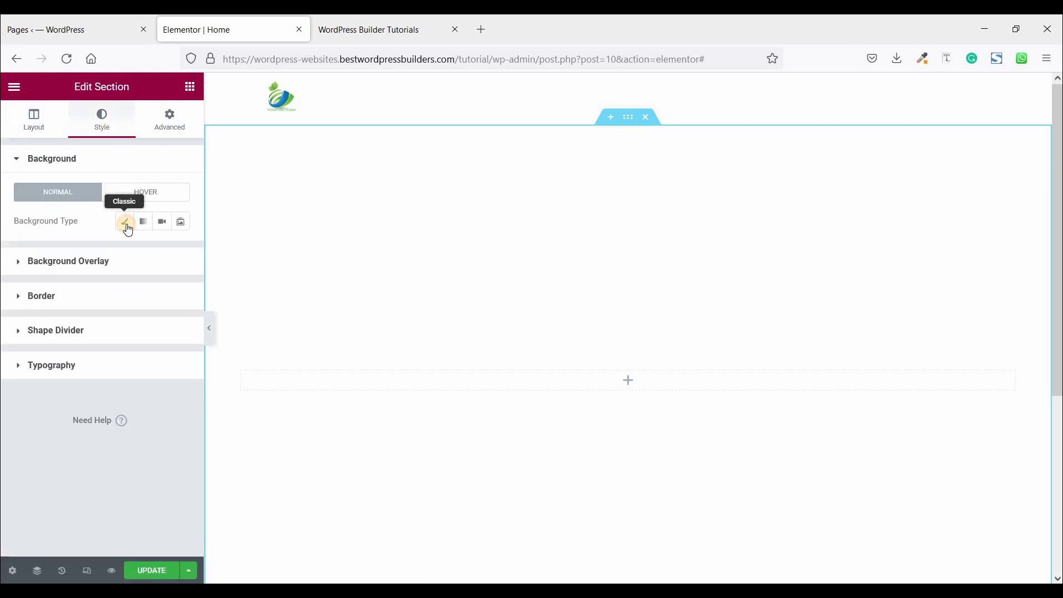
{"action": "left_click", "coordinate": [127, 316]}
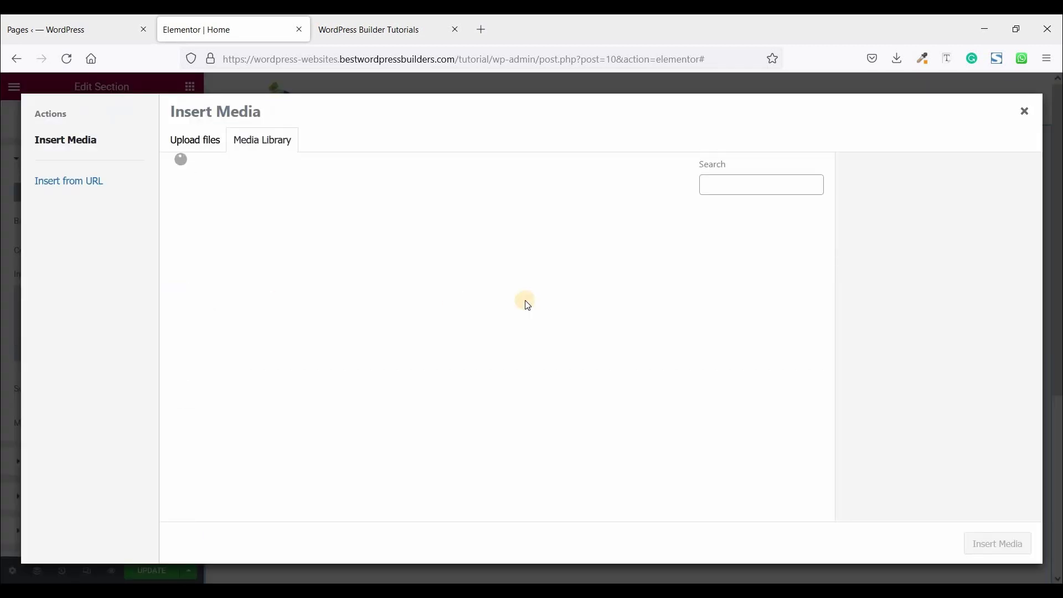
{"action": "left_click", "coordinate": [545, 252]}
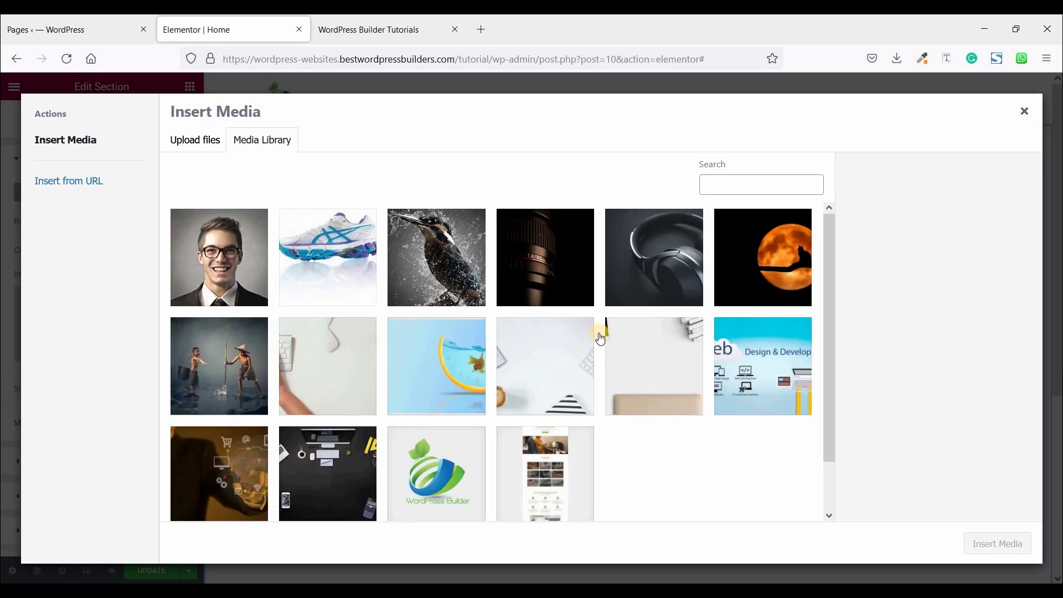
{"action": "left_click", "coordinate": [998, 544]}
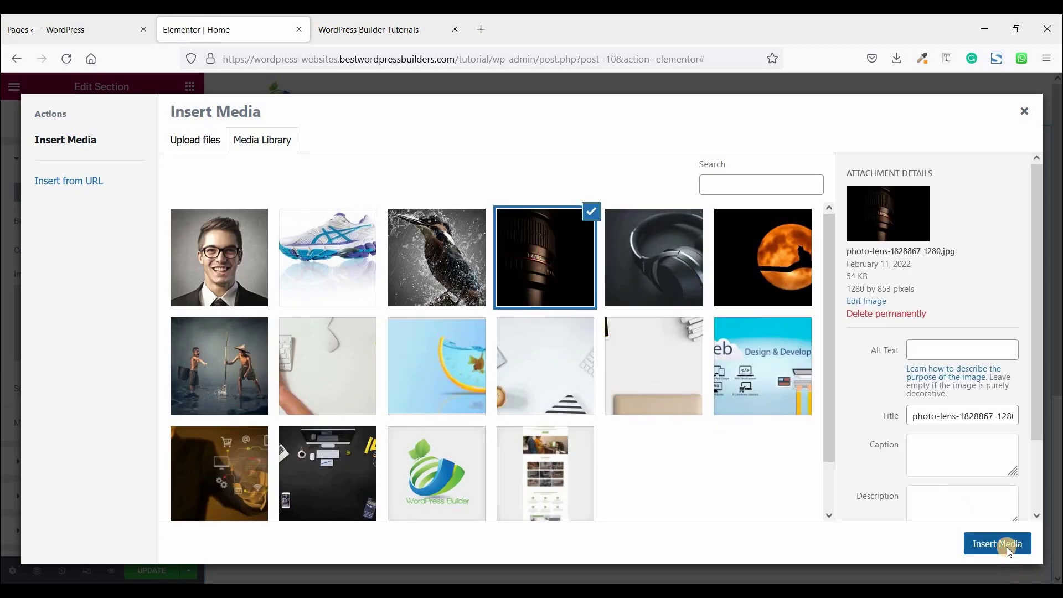
- Position the background Center Center, size it to Cover, and check the reference heading text
{"action": "left_click", "coordinate": [140, 382]}
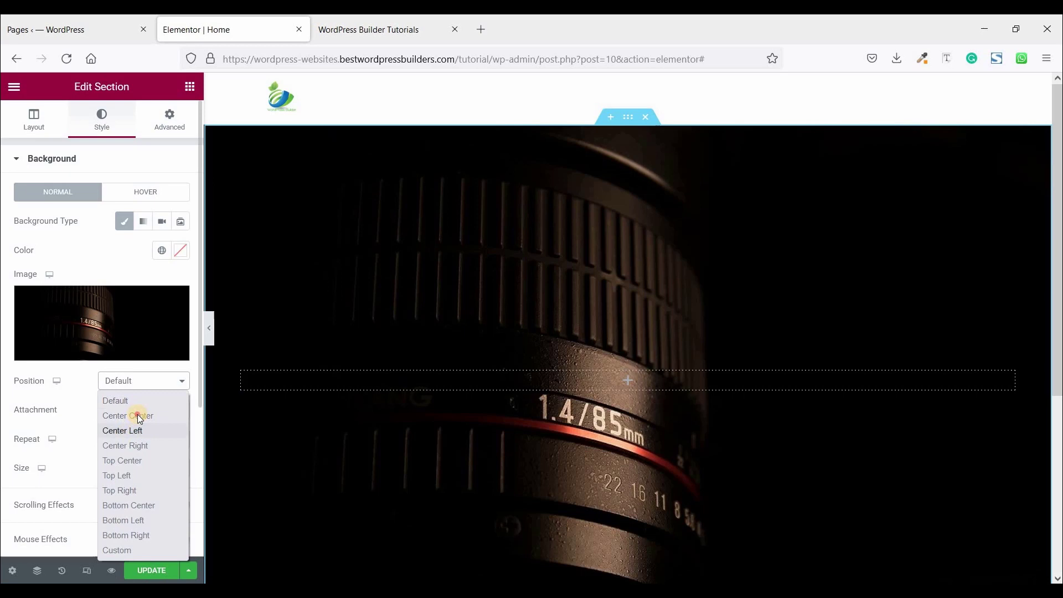
{"action": "left_click", "coordinate": [138, 414]}
{"action": "left_click", "coordinate": [111, 470]}
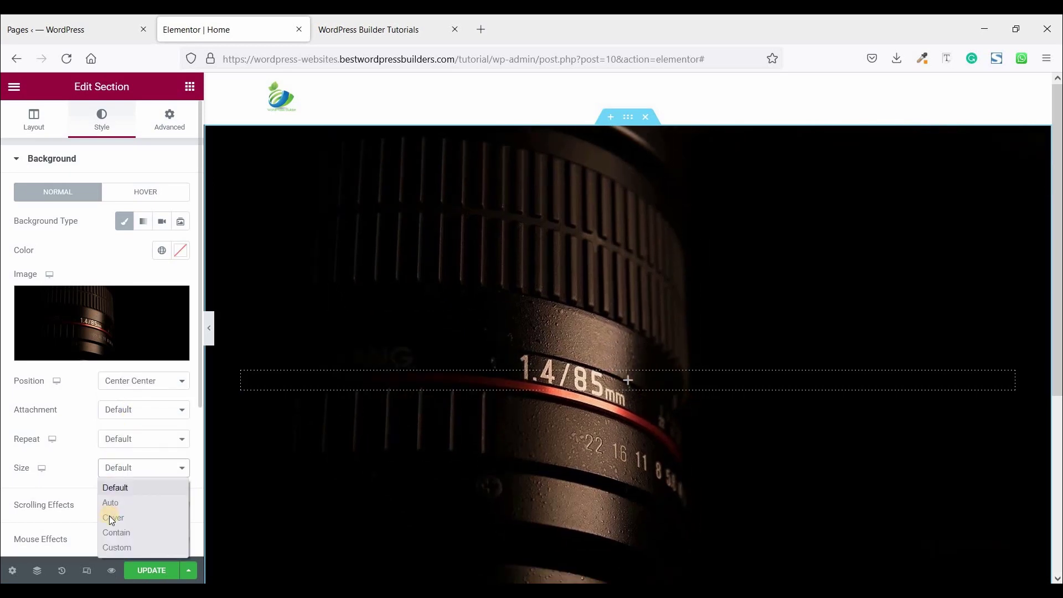
{"action": "left_click", "coordinate": [108, 518]}
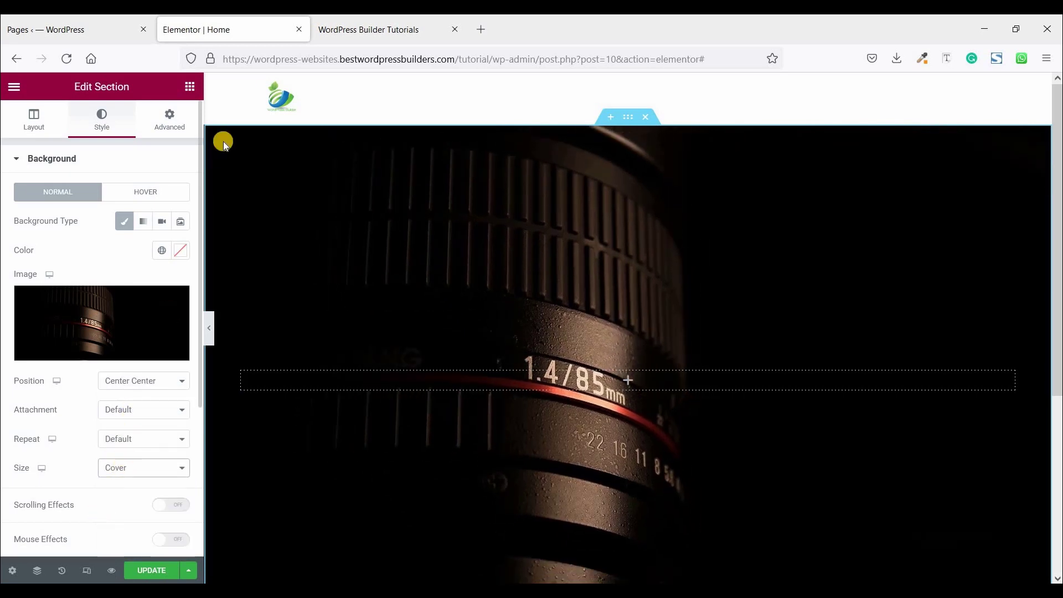
{"action": "left_click", "coordinate": [383, 29]}
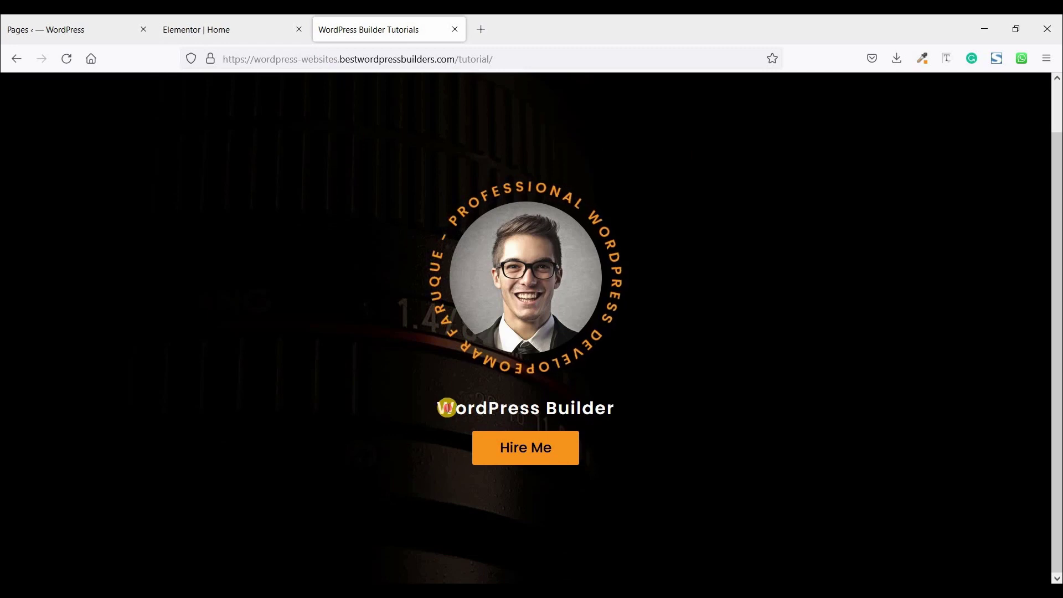
{"action": "triple_click", "coordinate": [683, 410]}
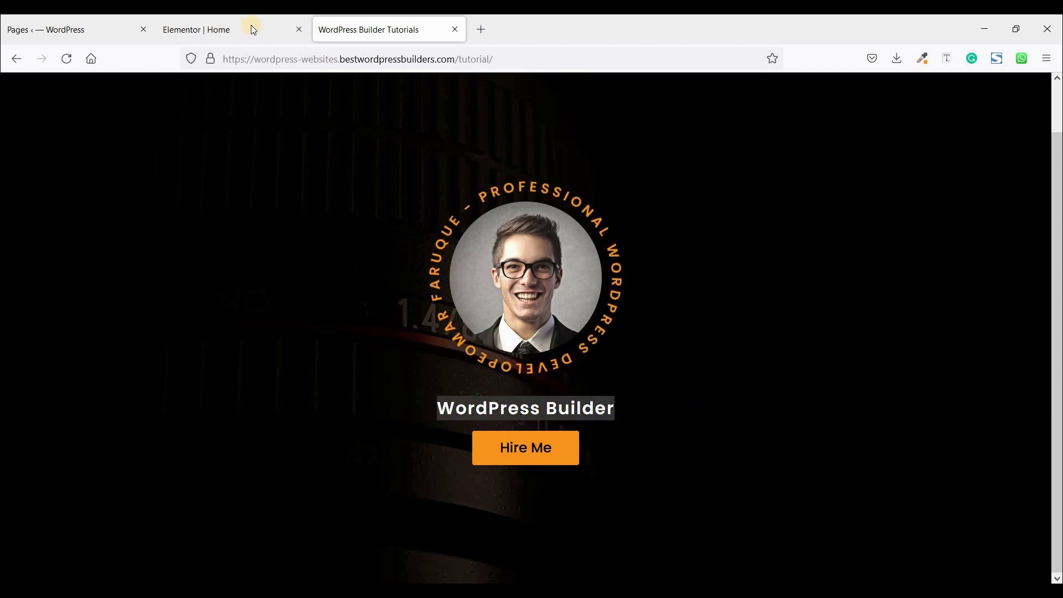
{"action": "left_click", "coordinate": [232, 29]}
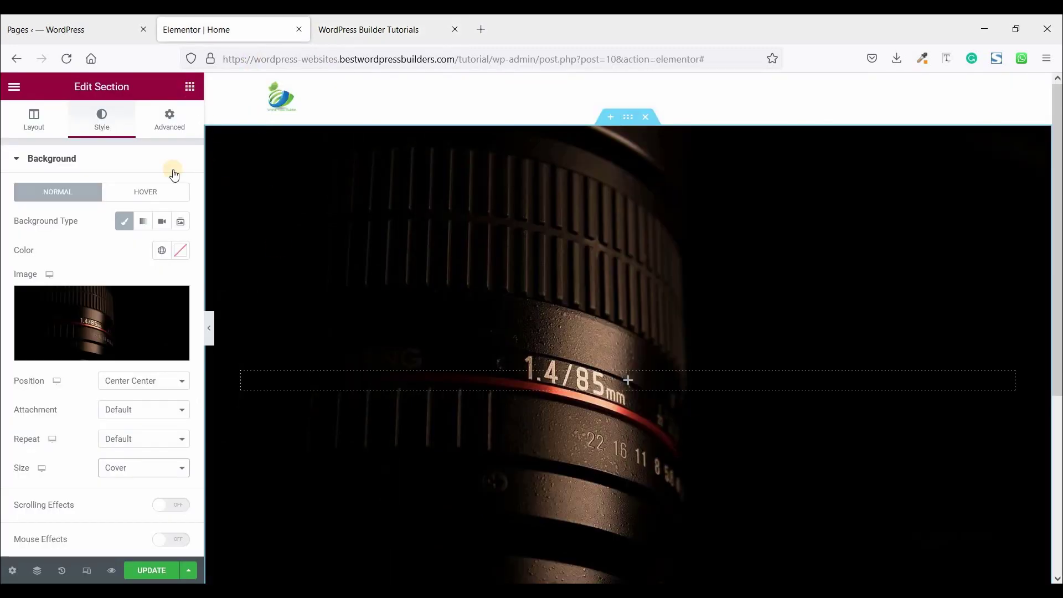
- Drop a Heading widget into the section, retitle it 'WordPress Builder' and centre-align it
{"action": "left_click", "coordinate": [190, 85]}
{"action": "left_click_drag", "start_coordinate": [139, 261], "coordinate": [605, 396]}
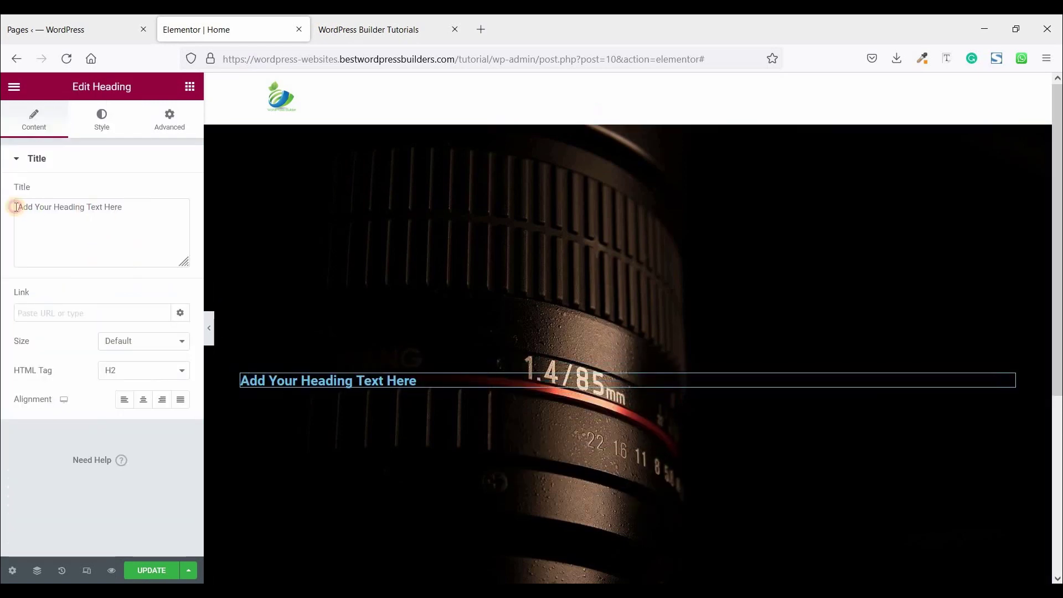
{"action": "triple_click", "coordinate": [14, 209]}
{"action": "left_click_drag", "start_coordinate": [14, 209], "coordinate": [13, 210]}
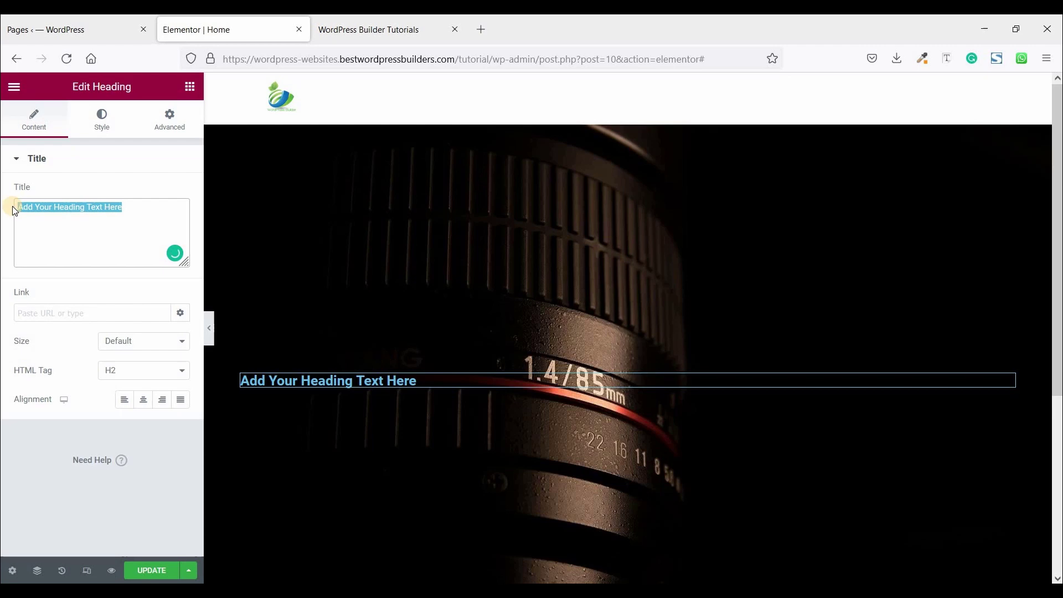
{"action": "type", "text": "WordPress Builder"}
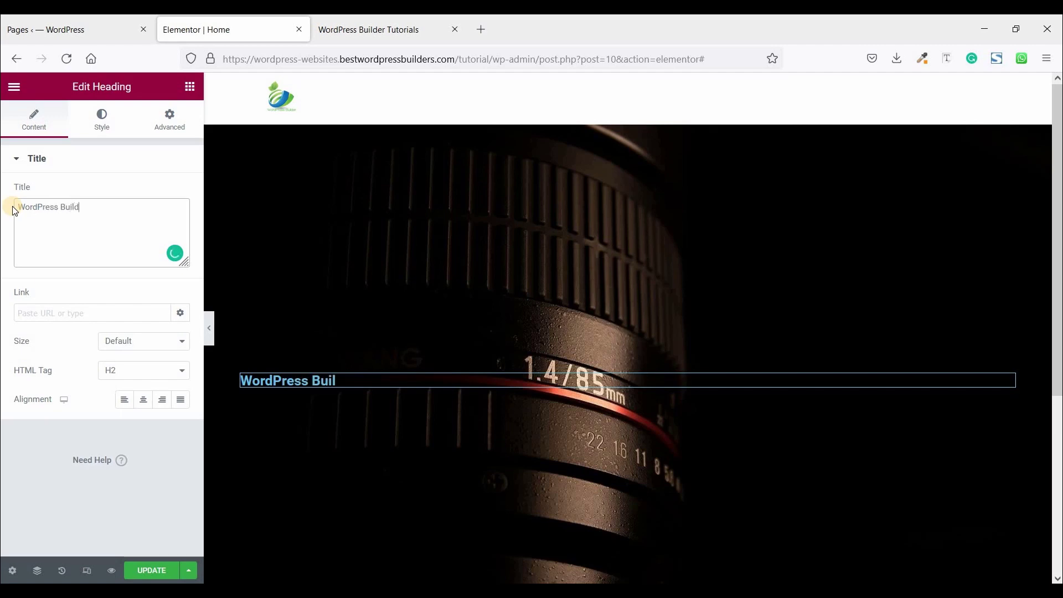
{"action": "left_click", "coordinate": [144, 401]}
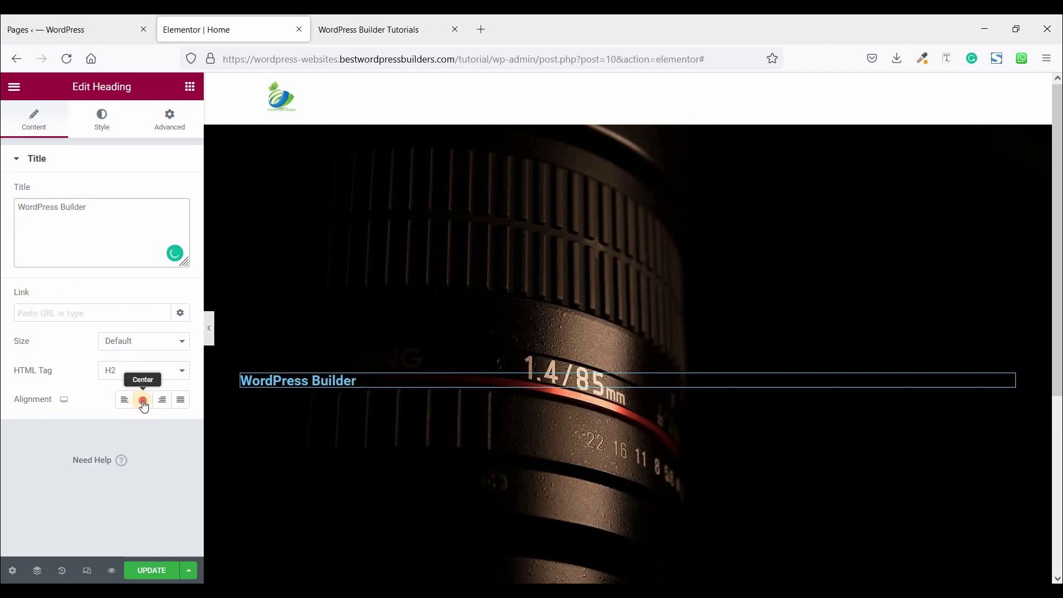
- Colour the heading text white, #FFFFFF
{"action": "left_click", "coordinate": [107, 125]}
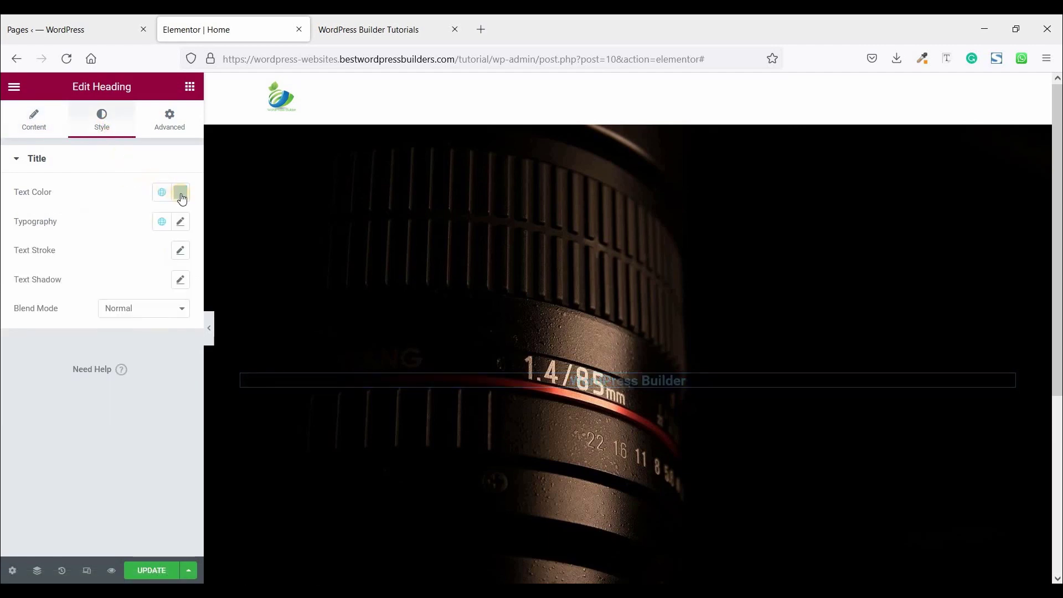
{"action": "left_click", "coordinate": [181, 194]}
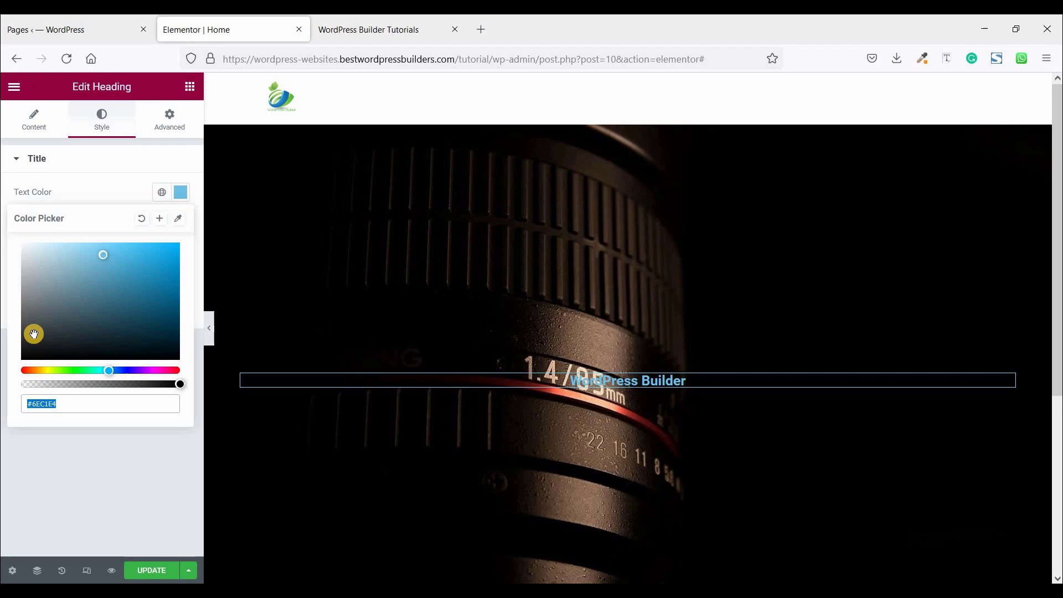
{"action": "type", "text": "#FFFFFF"}
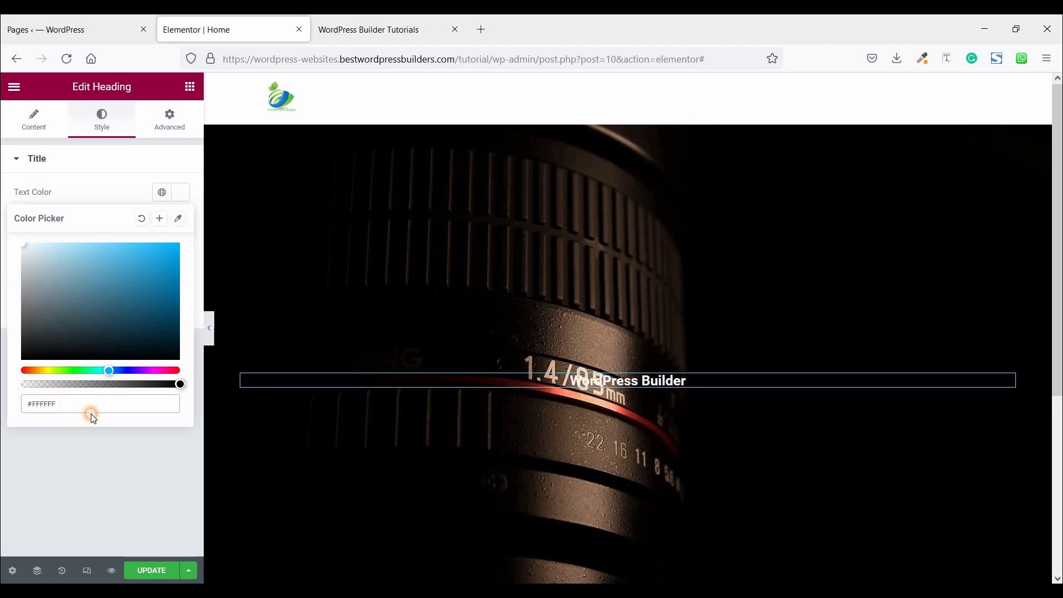
{"action": "left_click", "coordinate": [92, 417]}
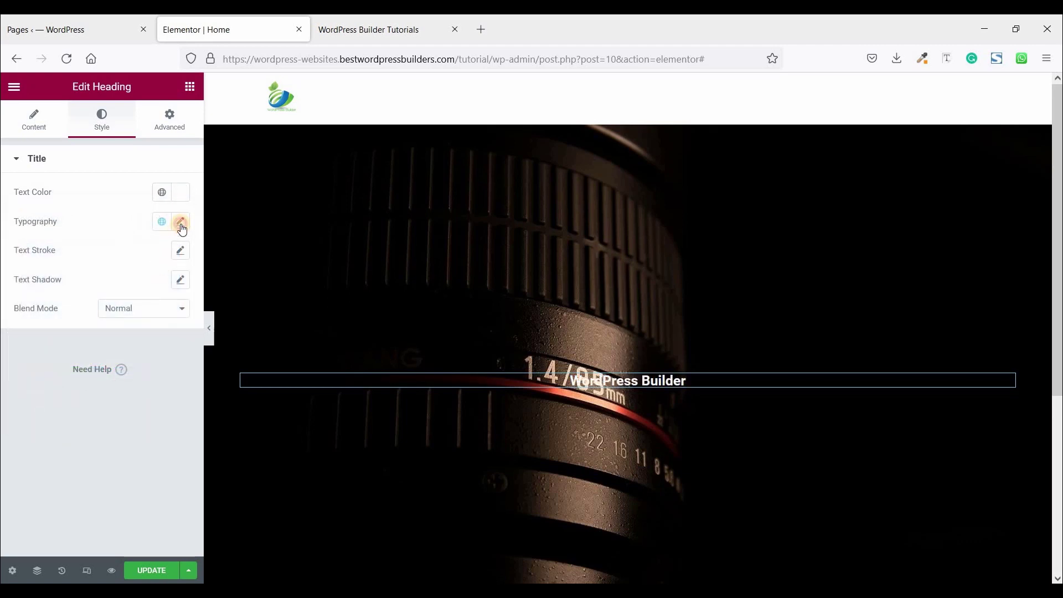
- Set the heading typography to Poppins, weight 600, size 25, with 1.5 letter spacing
{"action": "left_click", "coordinate": [181, 223]}
{"action": "left_click", "coordinate": [138, 285]}
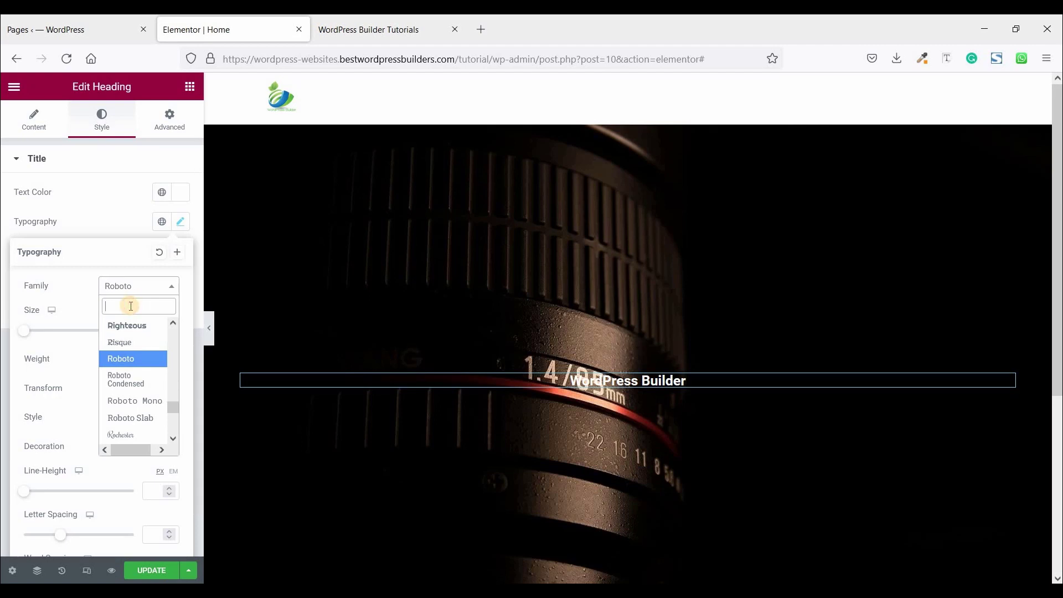
{"action": "type", "text": "popp"}
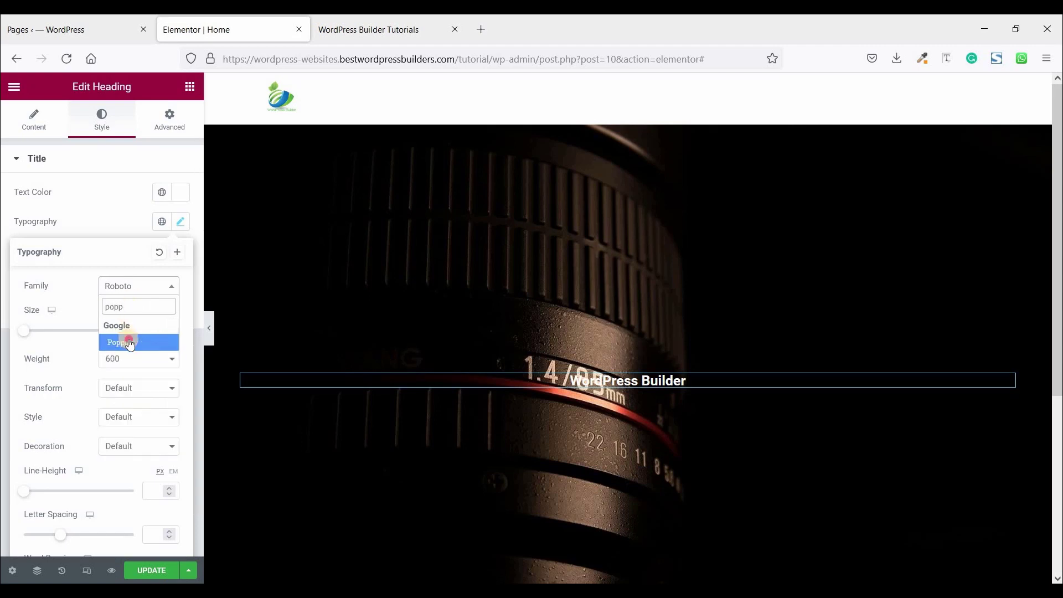
{"action": "left_click", "coordinate": [128, 341]}
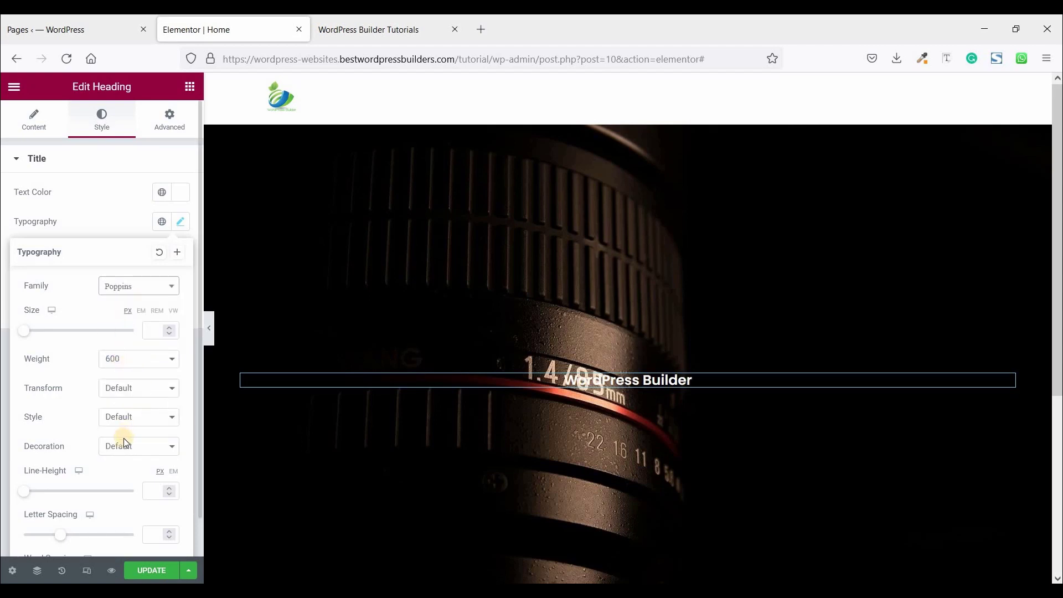
{"action": "scroll", "coordinate": [105, 464], "scroll_direction": "down", "scroll_amount": 1}
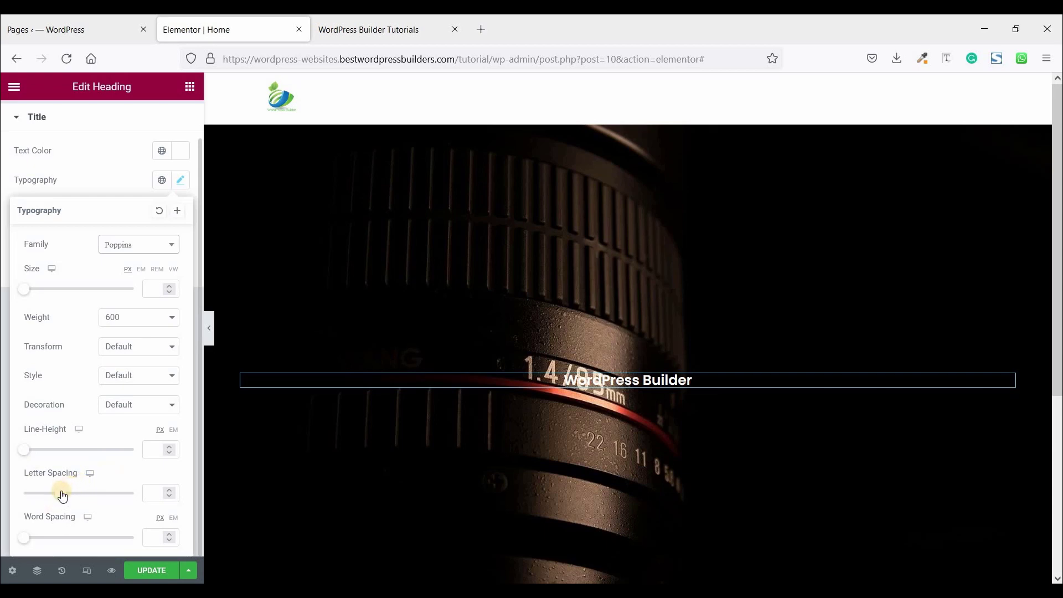
{"action": "left_click_drag", "start_coordinate": [62, 497], "coordinate": [71, 500]}
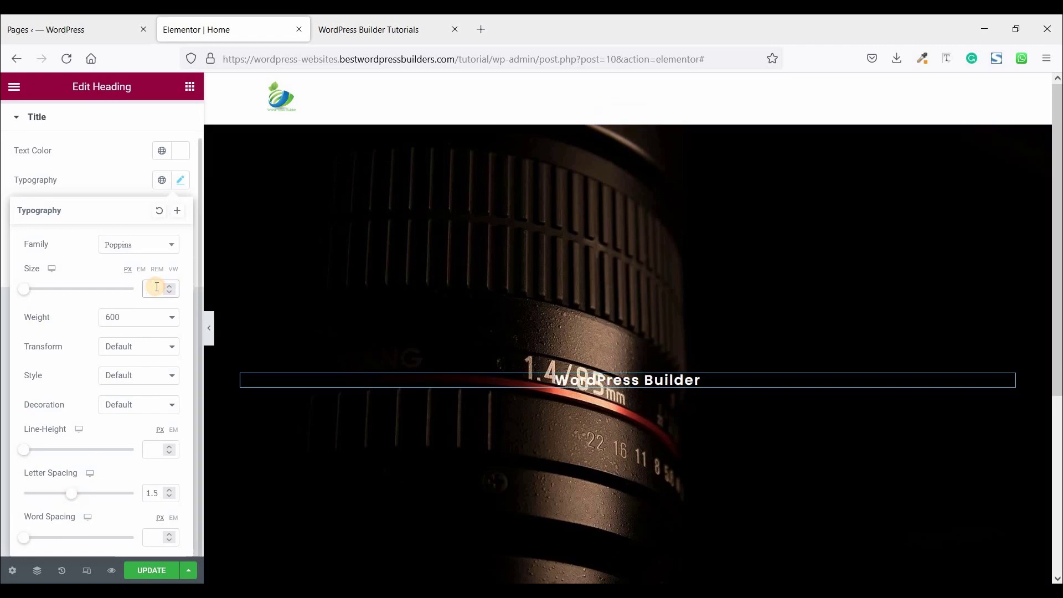
{"action": "type", "text": "25"}
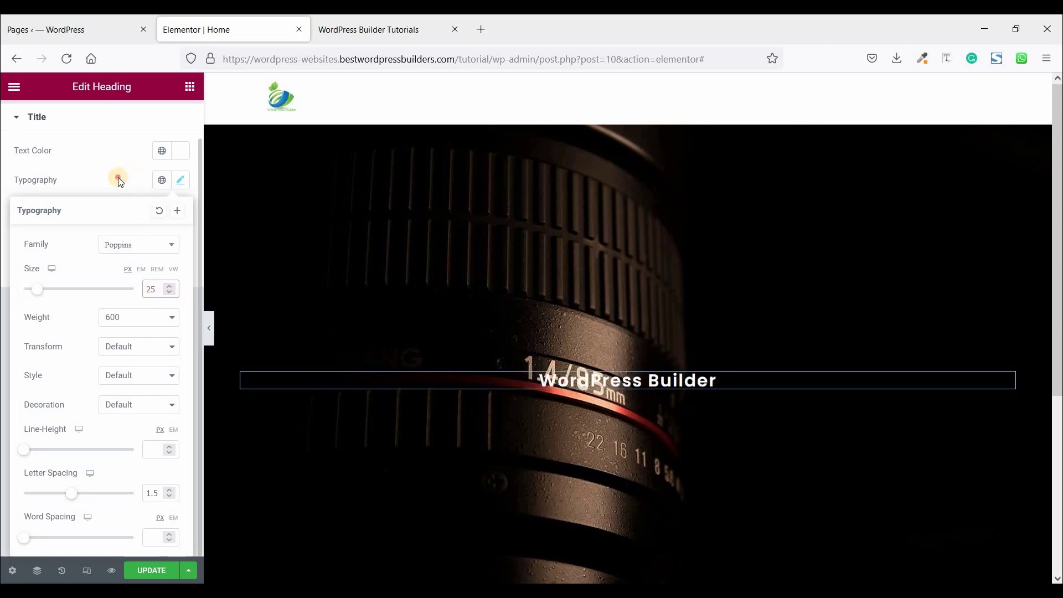
{"action": "left_click", "coordinate": [178, 146]}
- Add a centred 'Hire Me' button below the heading, then switch to the reference page
{"action": "left_click", "coordinate": [189, 86]}
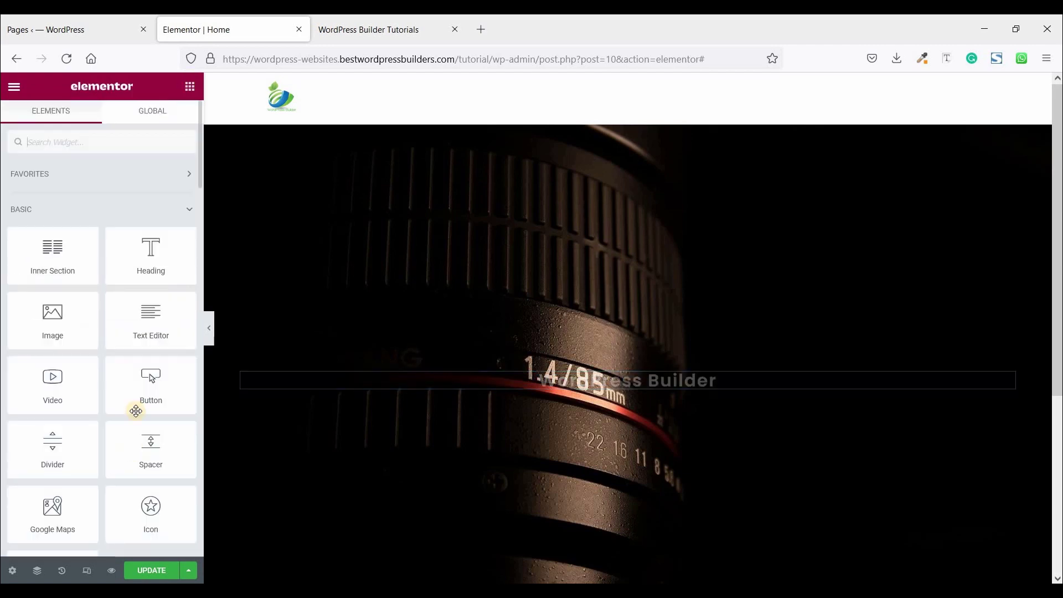
{"action": "left_click_drag", "start_coordinate": [136, 411], "coordinate": [592, 394]}
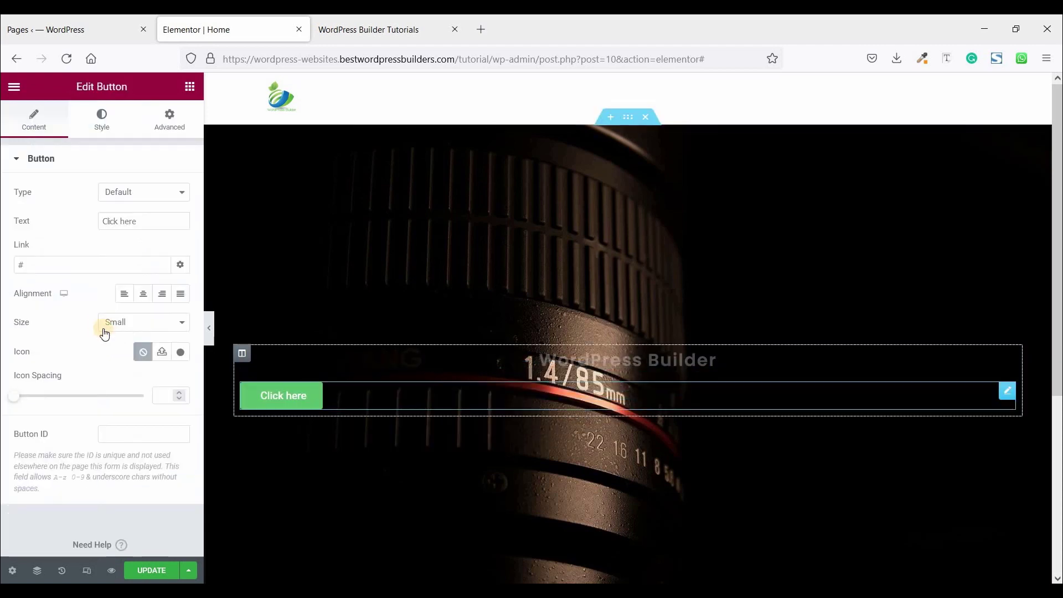
{"action": "left_click", "coordinate": [143, 298]}
{"action": "left_click_drag", "start_coordinate": [148, 221], "coordinate": [17, 221]}
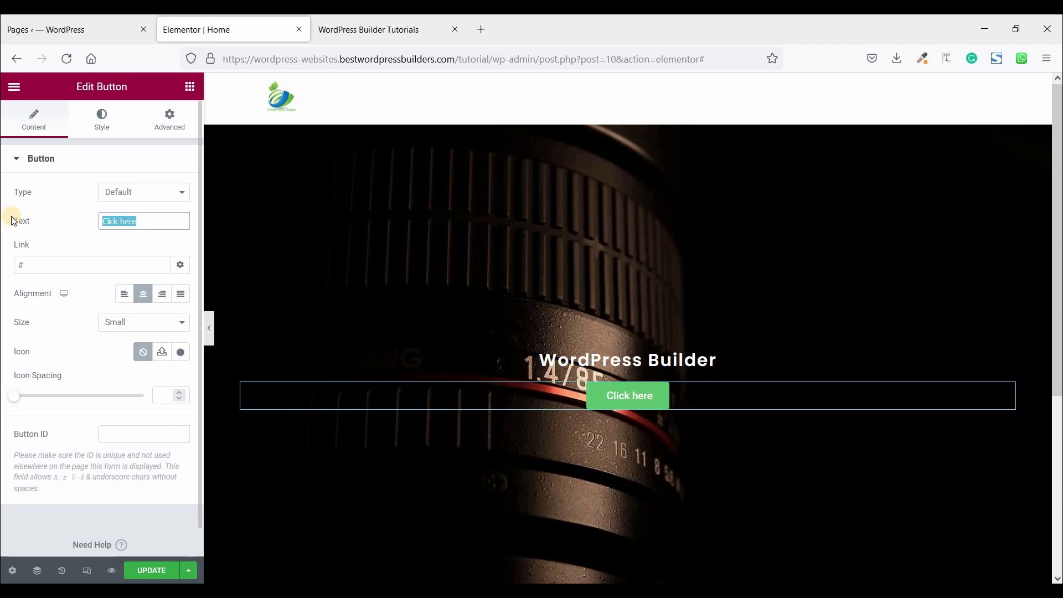
{"action": "type", "text": "Hire"}
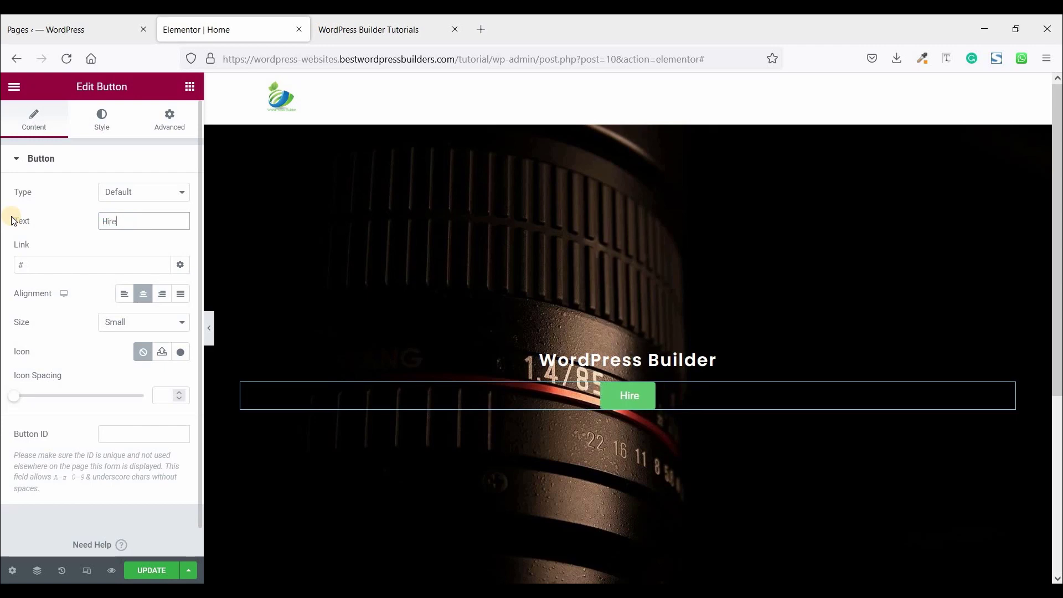
{"action": "type", "text": " Me"}
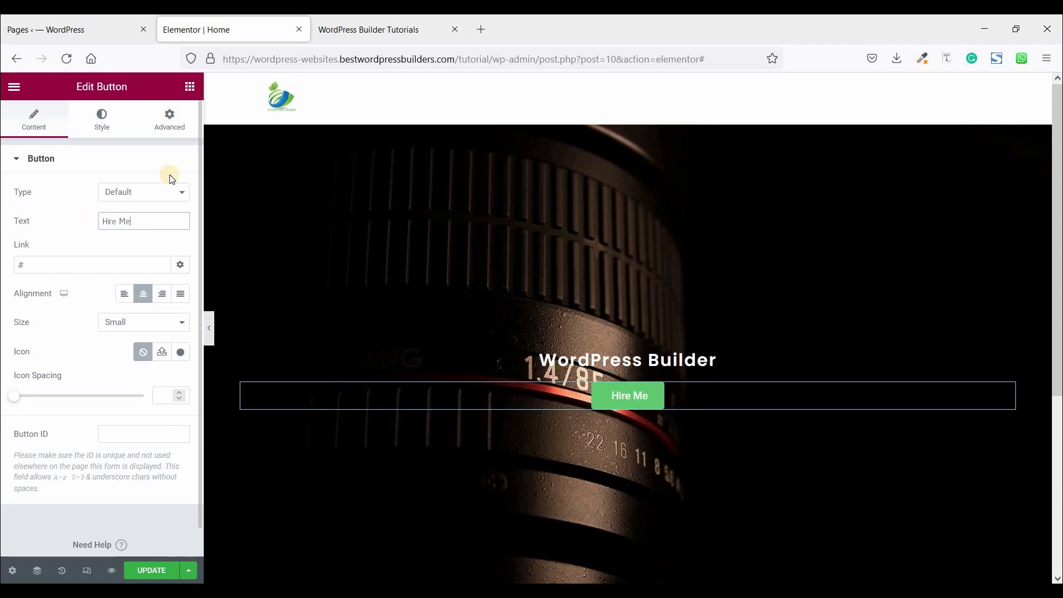
{"action": "left_click", "coordinate": [110, 126]}
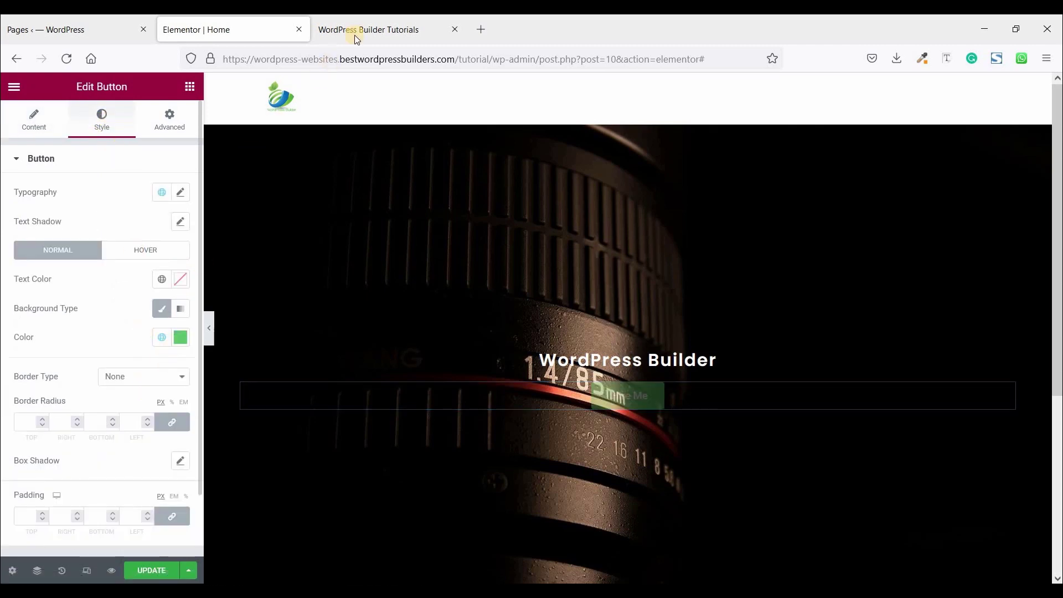
{"action": "key", "text": "ctrl+Tab"}
- Sample the reference button's orange #F7941E and paste it as the button background colour
{"action": "left_click", "coordinate": [923, 58]}
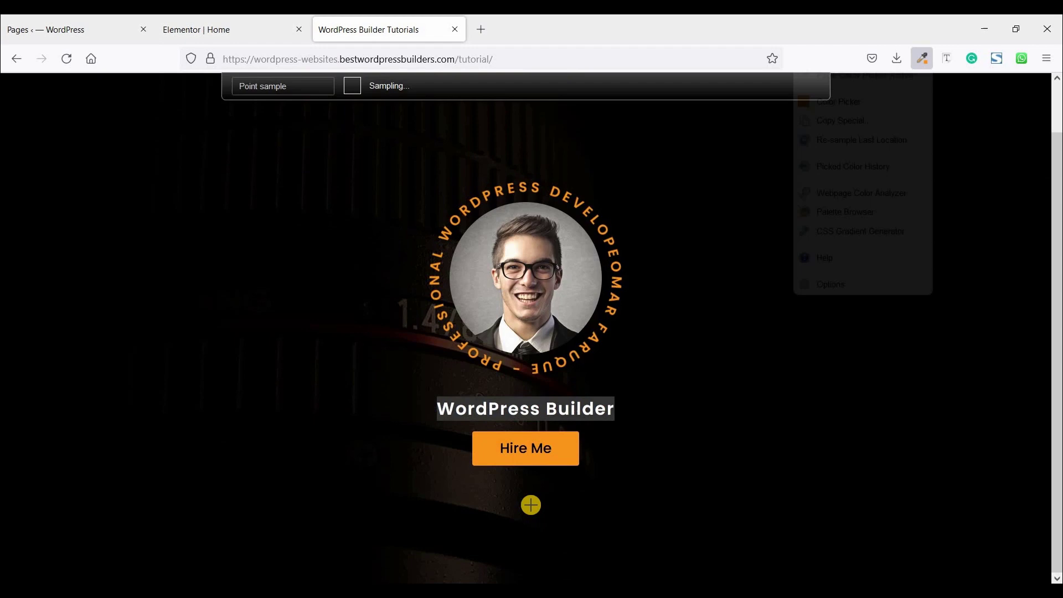
{"action": "left_click", "coordinate": [558, 486]}
{"action": "left_click", "coordinate": [558, 487]}
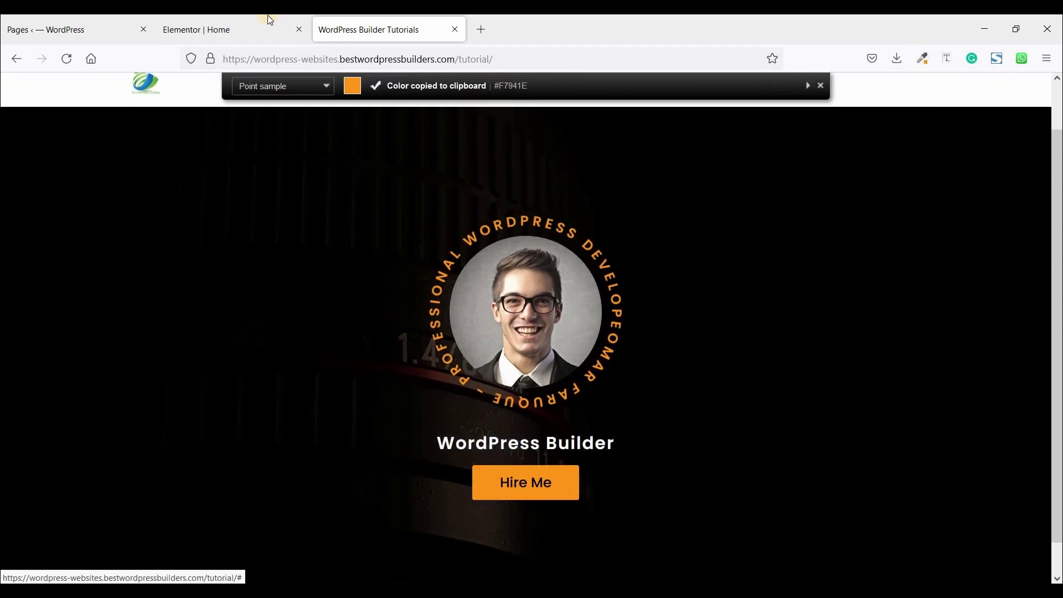
{"action": "key", "text": "ctrl+shift+Tab"}
{"action": "left_click", "coordinate": [181, 337]}
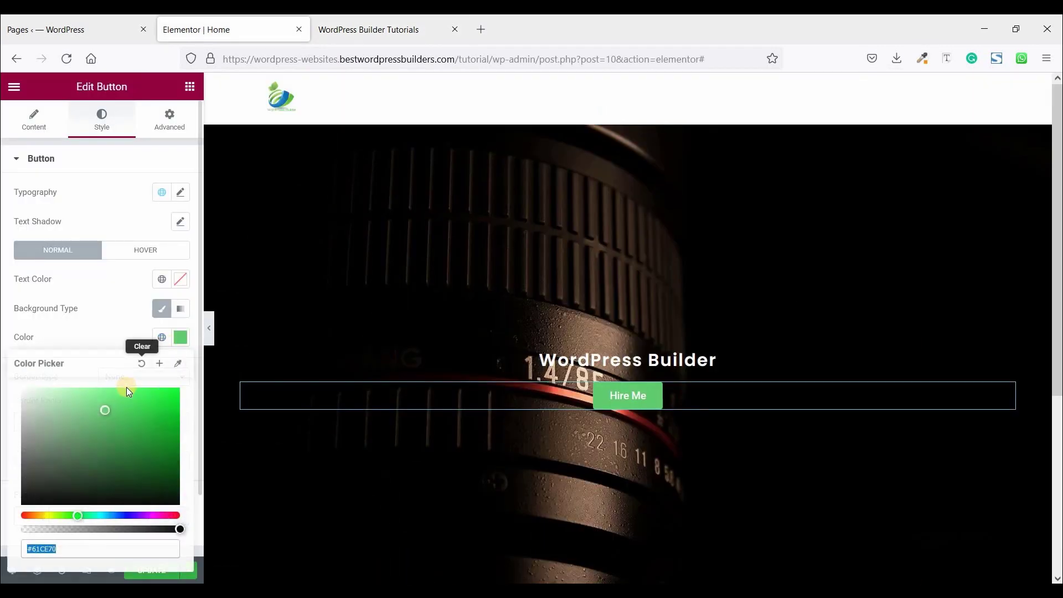
{"action": "key", "text": "ctrl+v"}
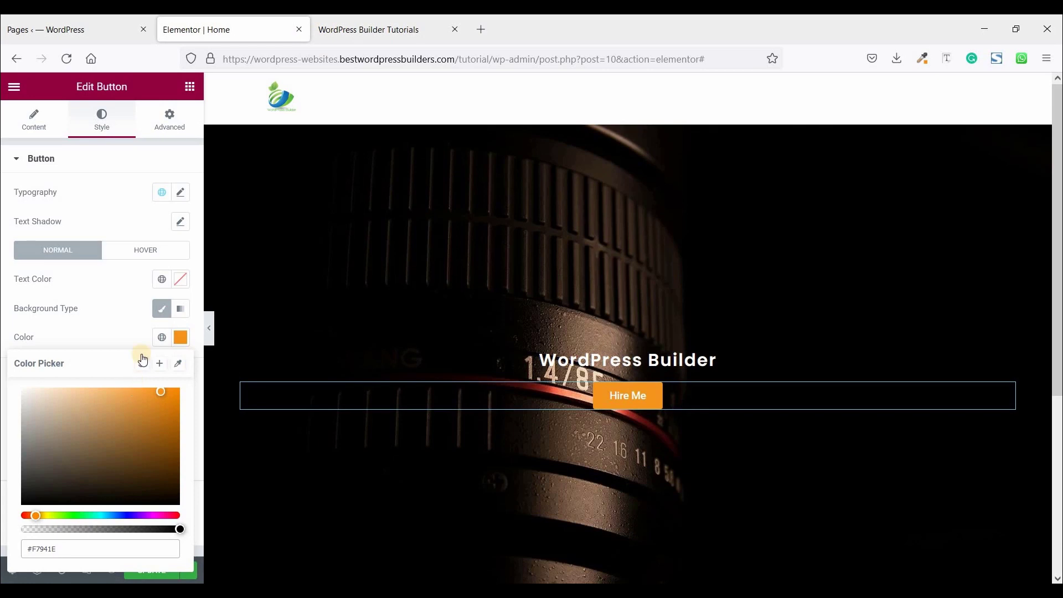
{"action": "left_click", "coordinate": [130, 314]}
- Make the button label black Poppins text, size 20, weight 600
{"action": "left_click", "coordinate": [180, 279]}
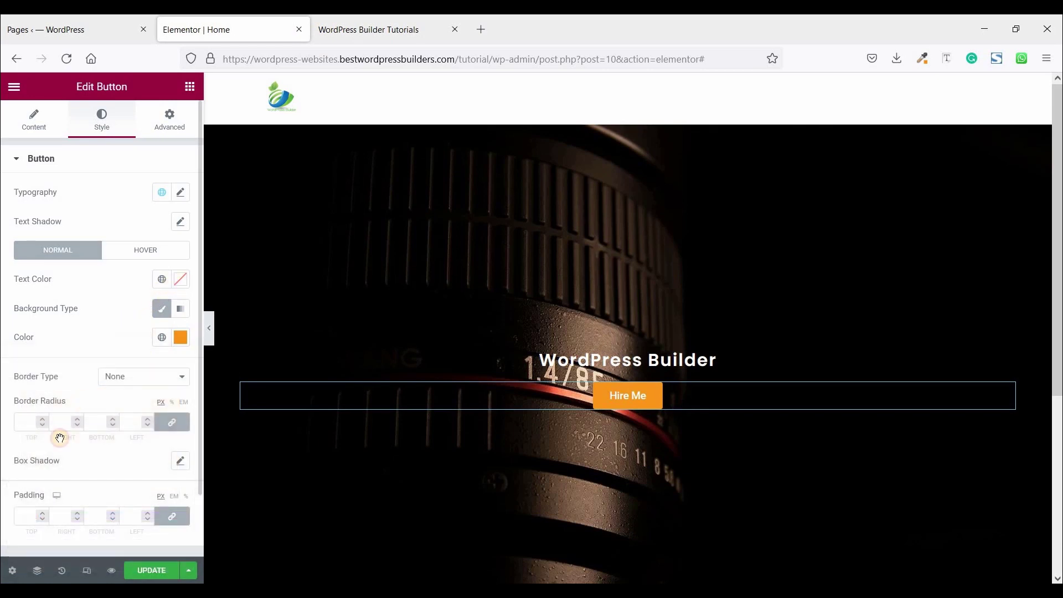
{"action": "left_click_drag", "start_coordinate": [43, 433], "coordinate": [22, 446]}
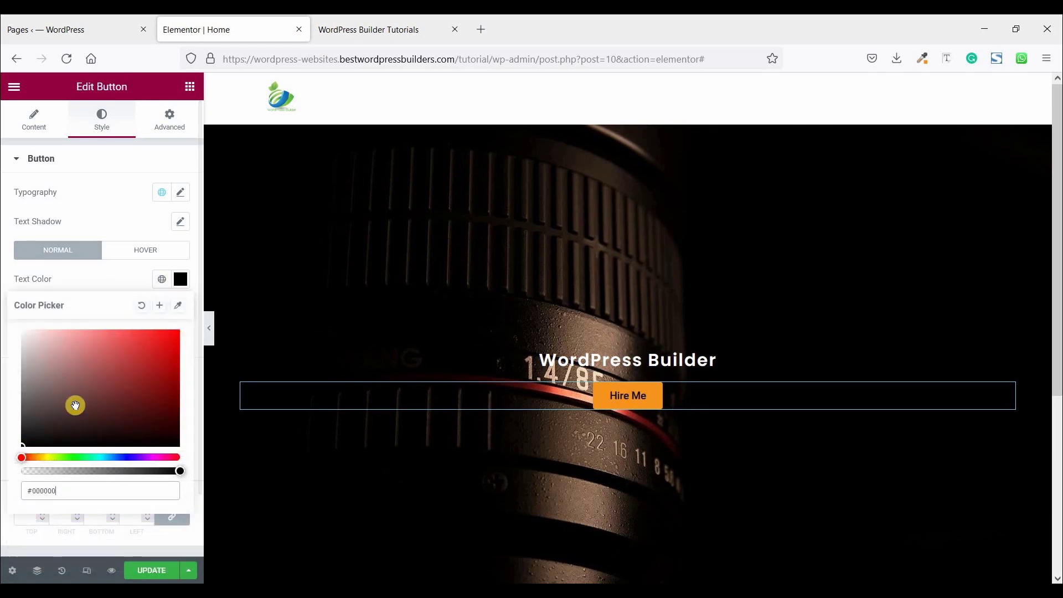
{"action": "left_click", "coordinate": [182, 194]}
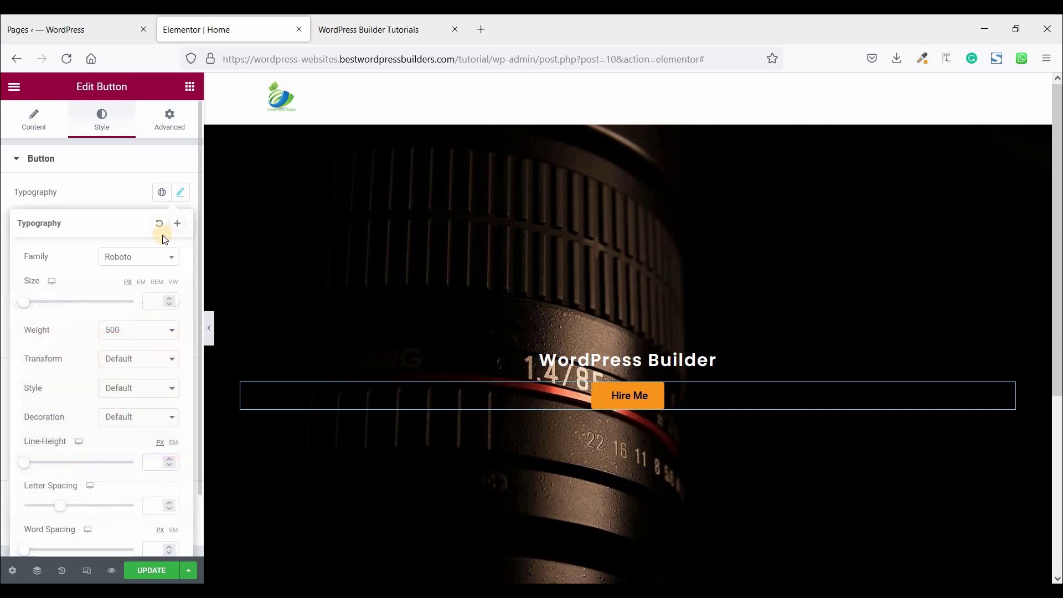
{"action": "left_click", "coordinate": [137, 257]}
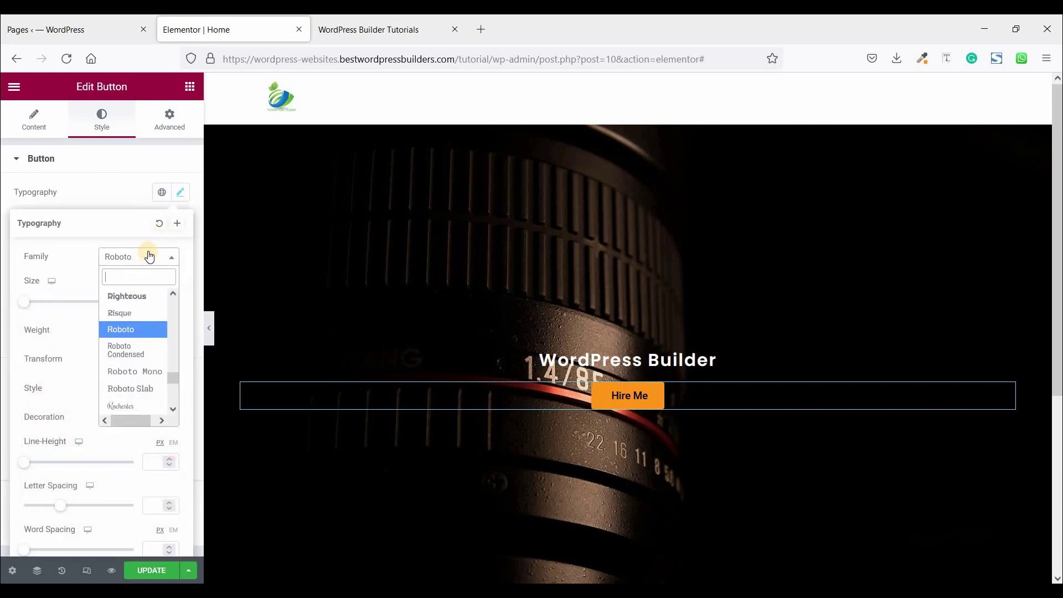
{"action": "type", "text": "popp"}
{"action": "left_click", "coordinate": [122, 314]}
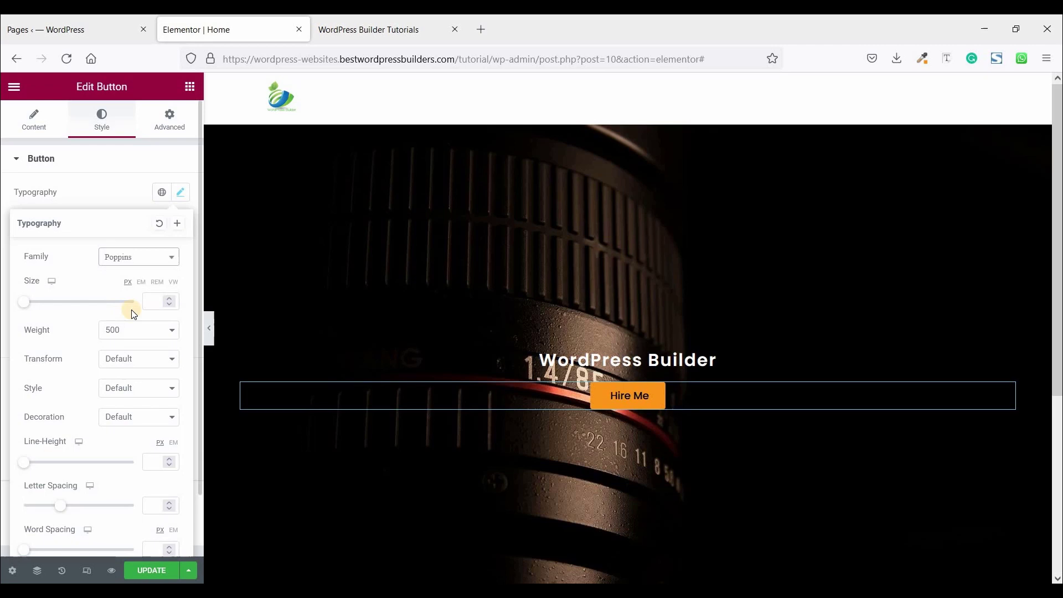
{"action": "left_click", "coordinate": [159, 295]}
{"action": "type", "text": "20"}
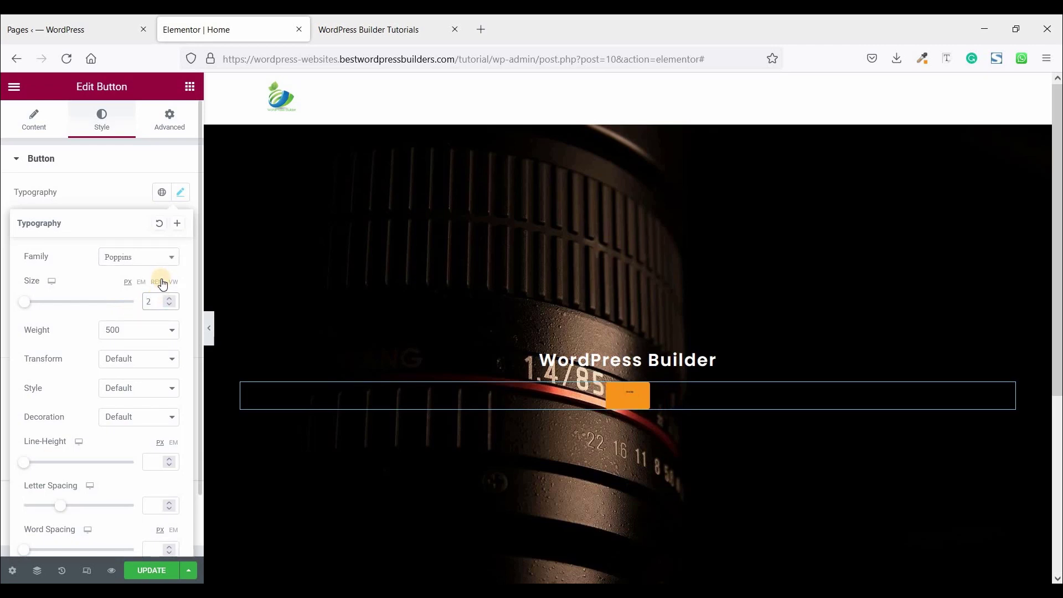
{"action": "left_click", "coordinate": [111, 332]}
{"action": "left_click", "coordinate": [106, 425]}
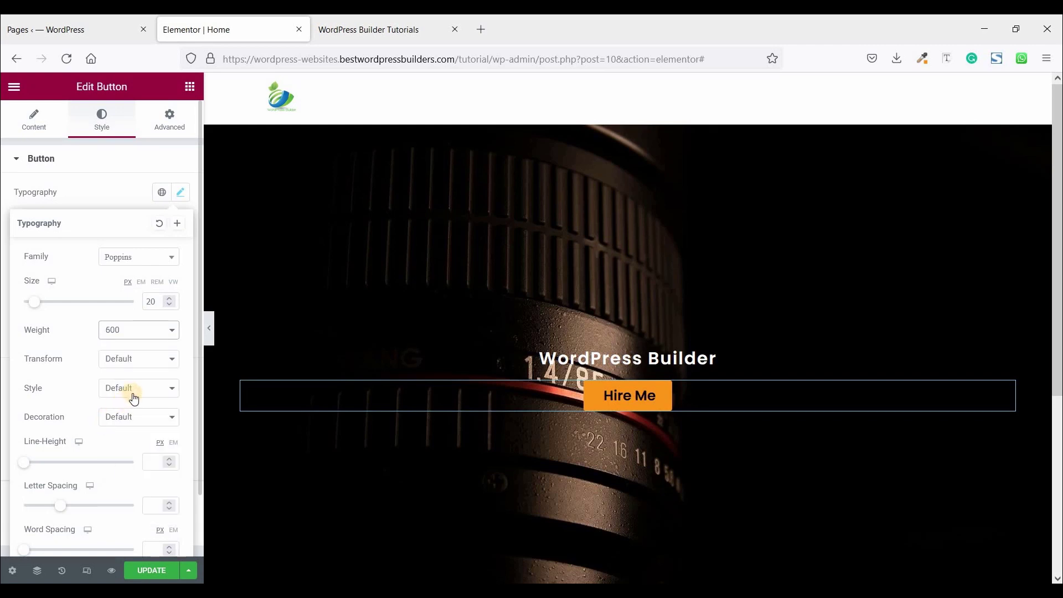
- Compare with the reference, then search 'text' and drag a Text Path widget above the heading
{"action": "left_click", "coordinate": [190, 87]}
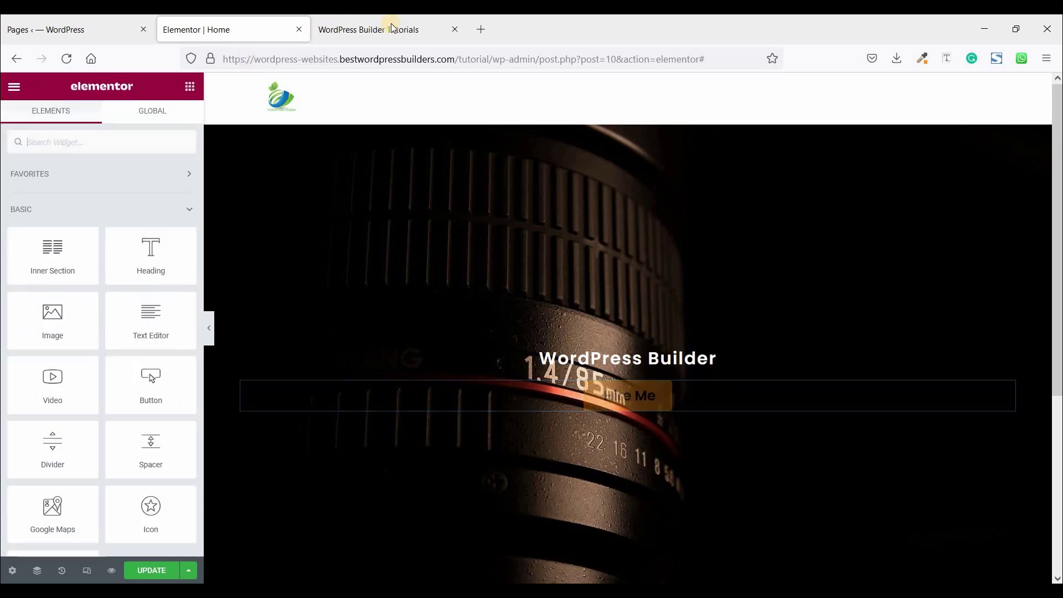
{"action": "left_click", "coordinate": [391, 27]}
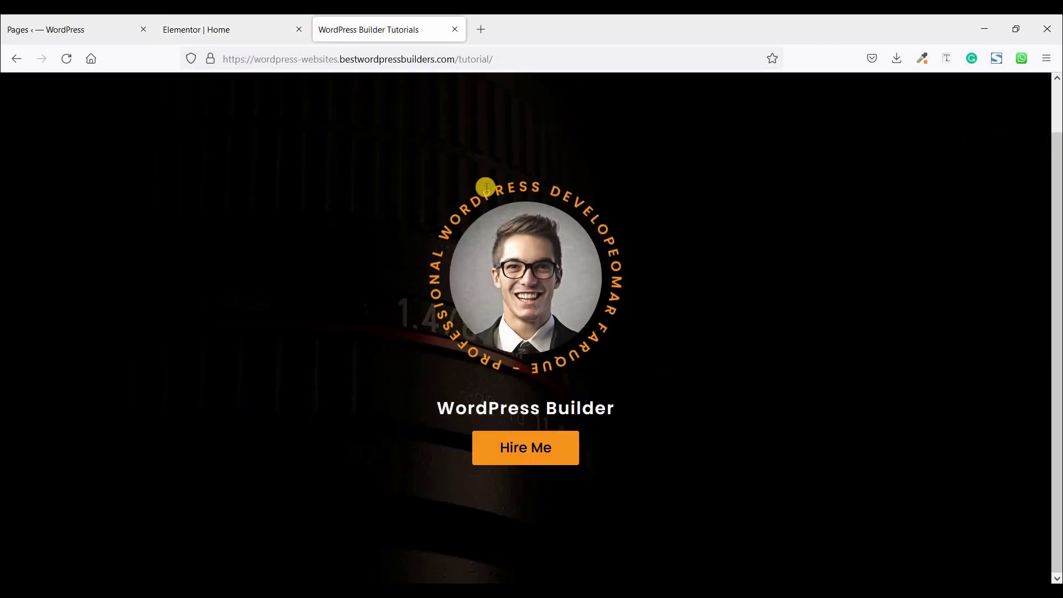
{"action": "left_click", "coordinate": [267, 33]}
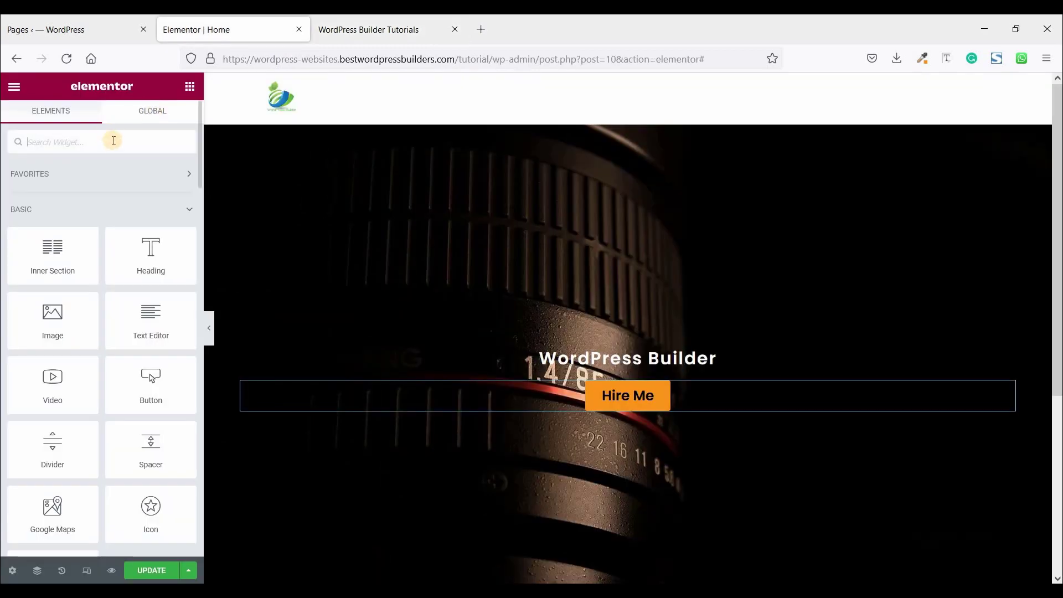
{"action": "type", "text": "text"}
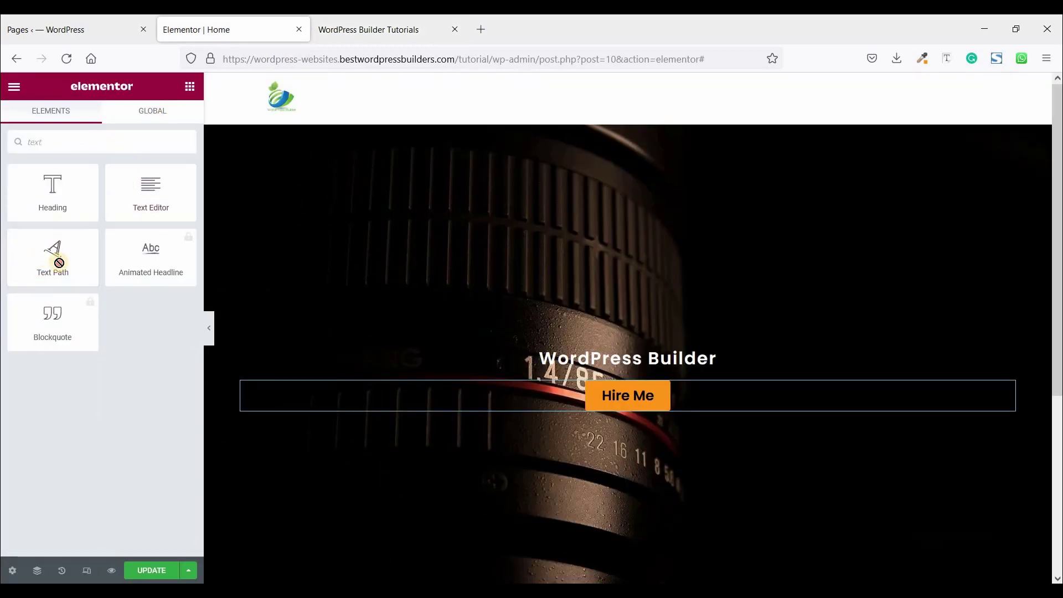
{"action": "left_click_drag", "start_coordinate": [59, 262], "coordinate": [580, 354]}
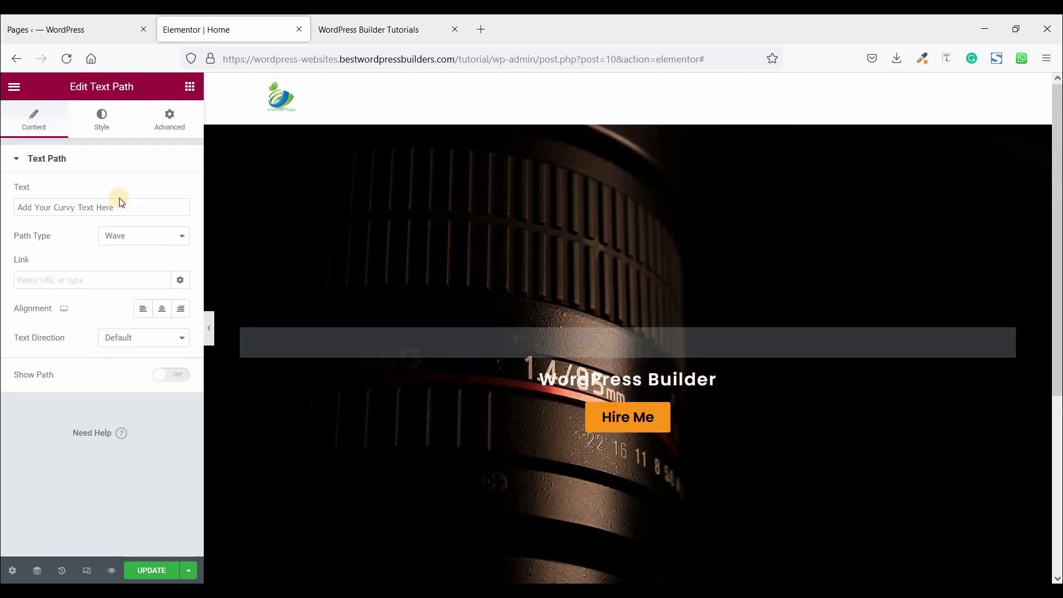
- Replace the path text with 'PROFESSIONAL WORDPRESS DEVELOPER', matching the reference page
{"action": "left_click_drag", "start_coordinate": [135, 207], "coordinate": [12, 211]}
{"action": "left_click", "coordinate": [391, 28]}
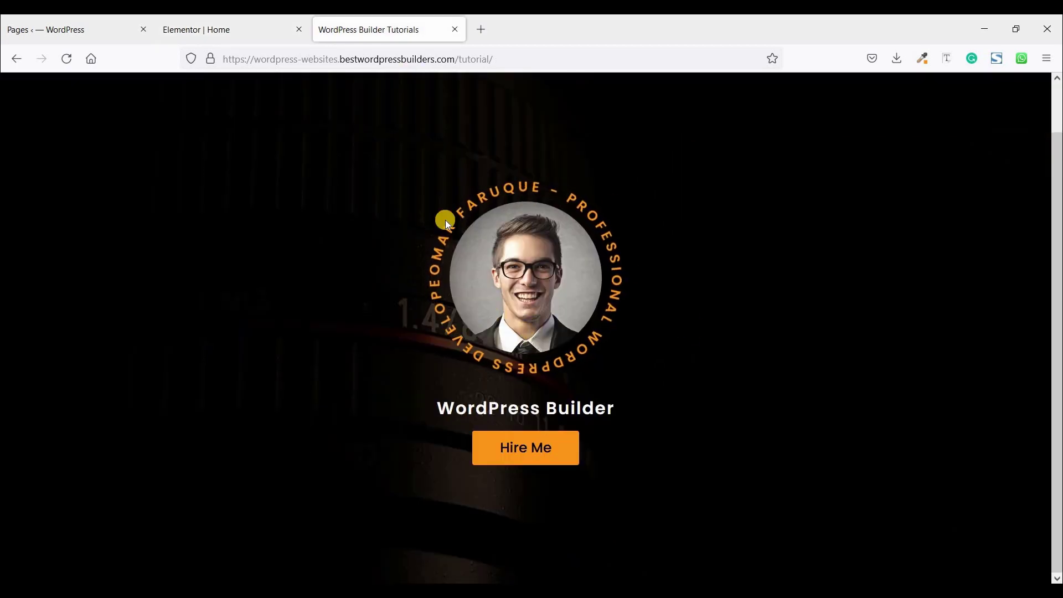
{"action": "left_click", "coordinate": [251, 25]}
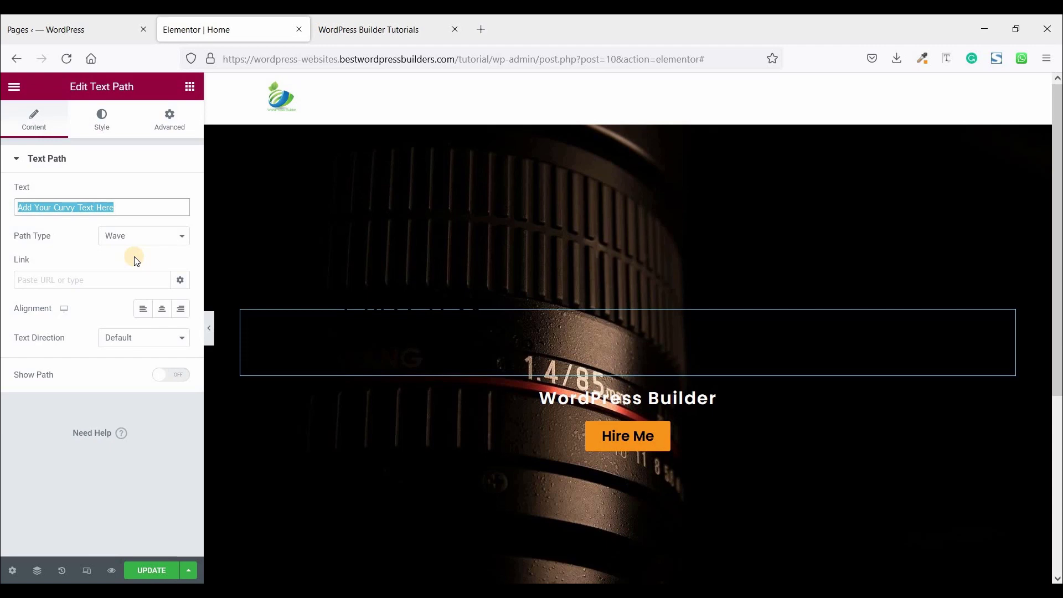
{"action": "type", "text": "OMAR FARUQUE - PROFESSIONAL W"}
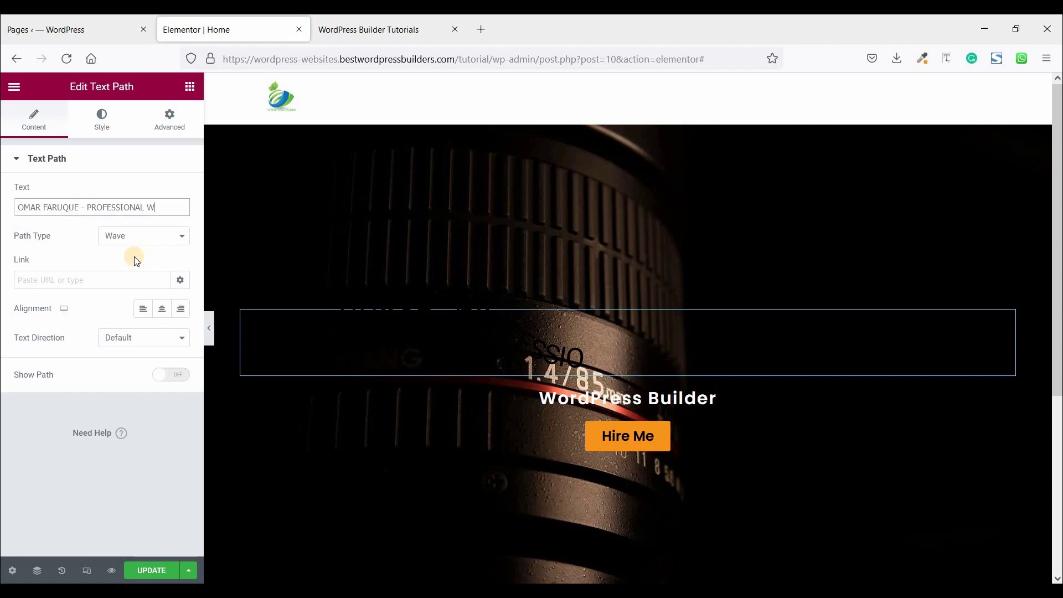
{"action": "type", "text": "RES"}
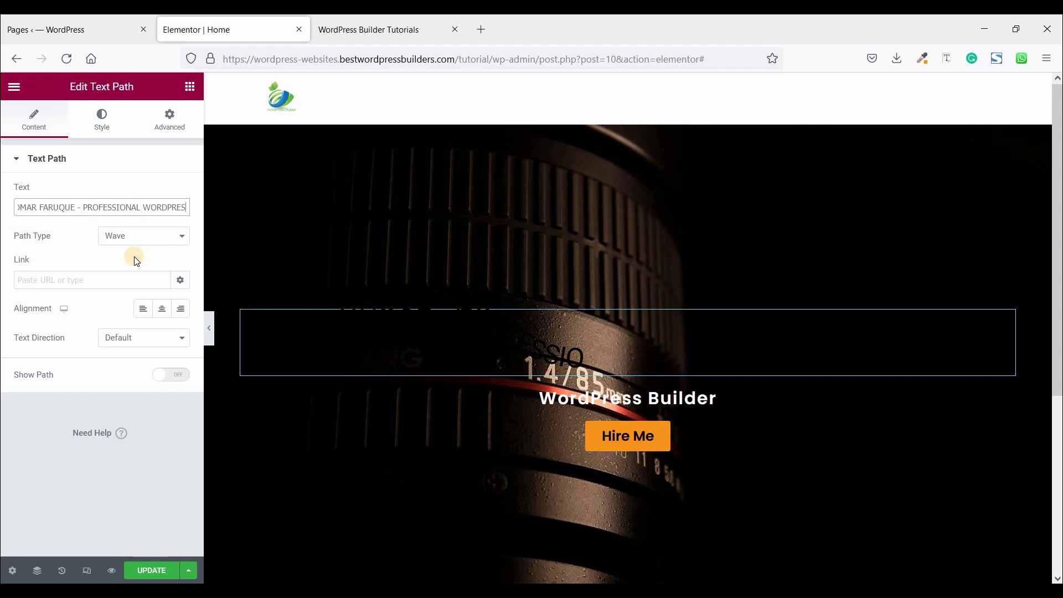
{"action": "type", "text": "S DEVELOPER"}
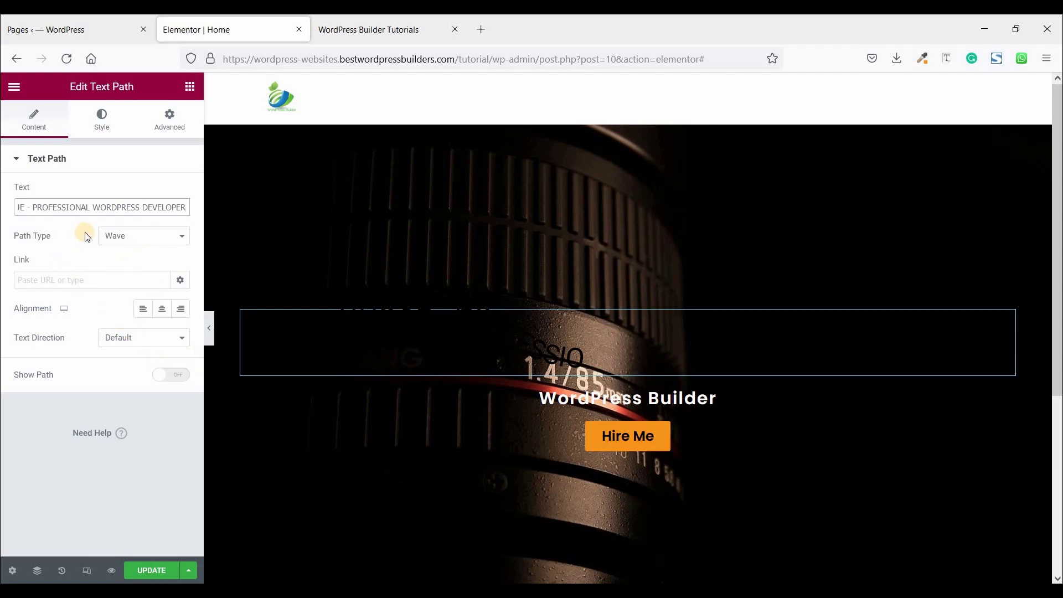
- Set the Path Type to Circle and centre-align the text path
{"action": "left_click", "coordinate": [119, 239]}
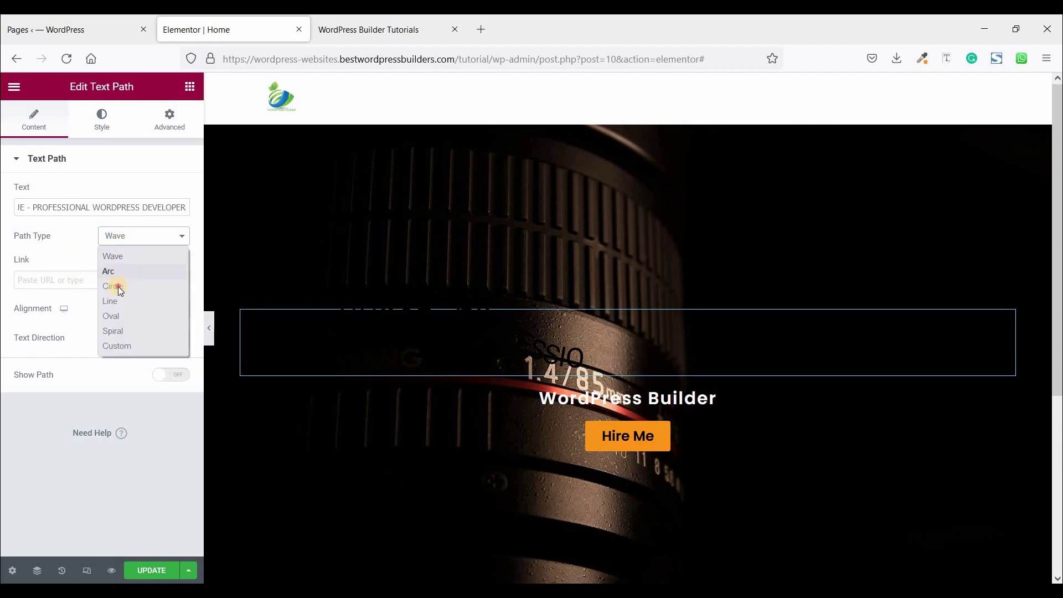
{"action": "left_click", "coordinate": [118, 287]}
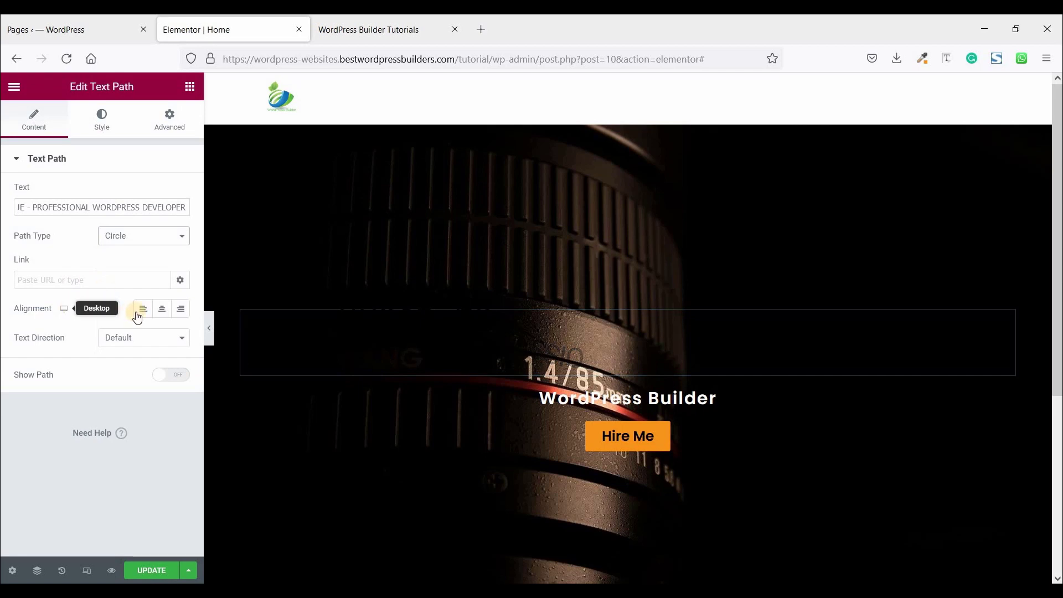
{"action": "left_click", "coordinate": [161, 309]}
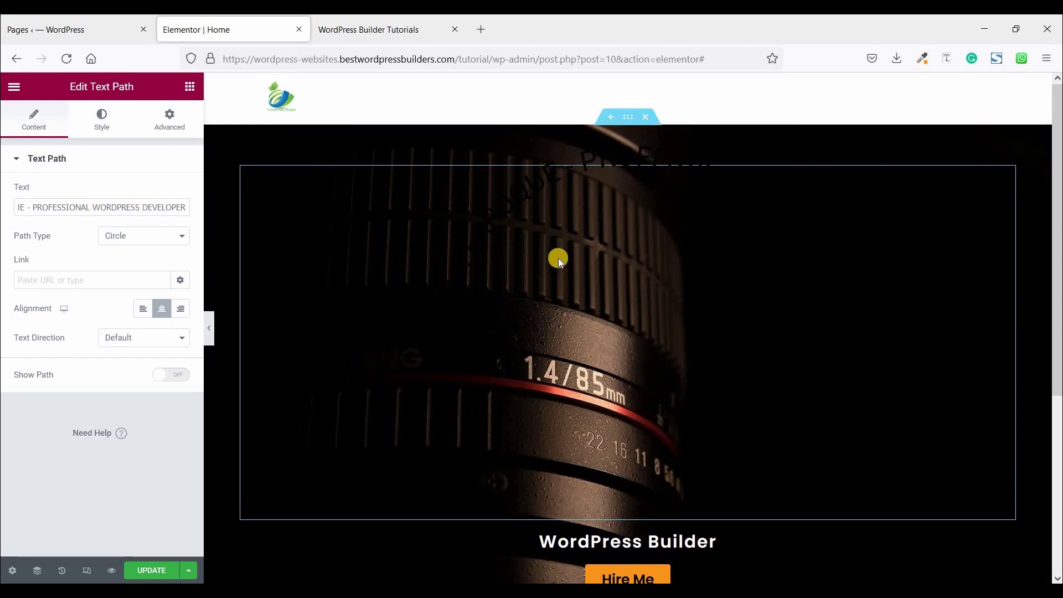
- Set the text path size to 250 and colour the text white
{"action": "left_click", "coordinate": [102, 119]}
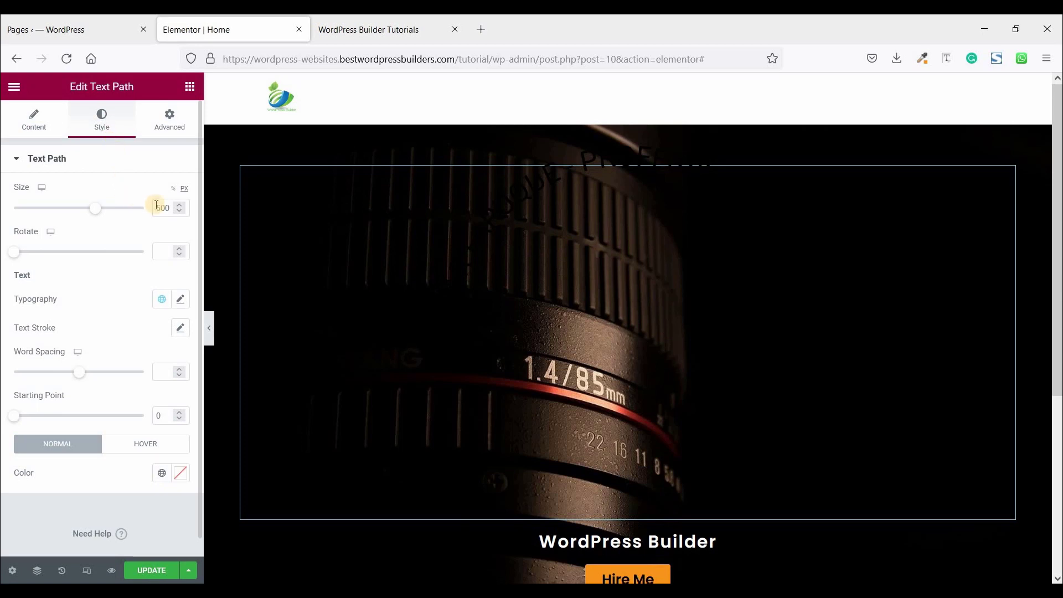
{"action": "left_click_drag", "start_coordinate": [157, 208], "coordinate": [166, 209]}
{"action": "type", "text": "250"}
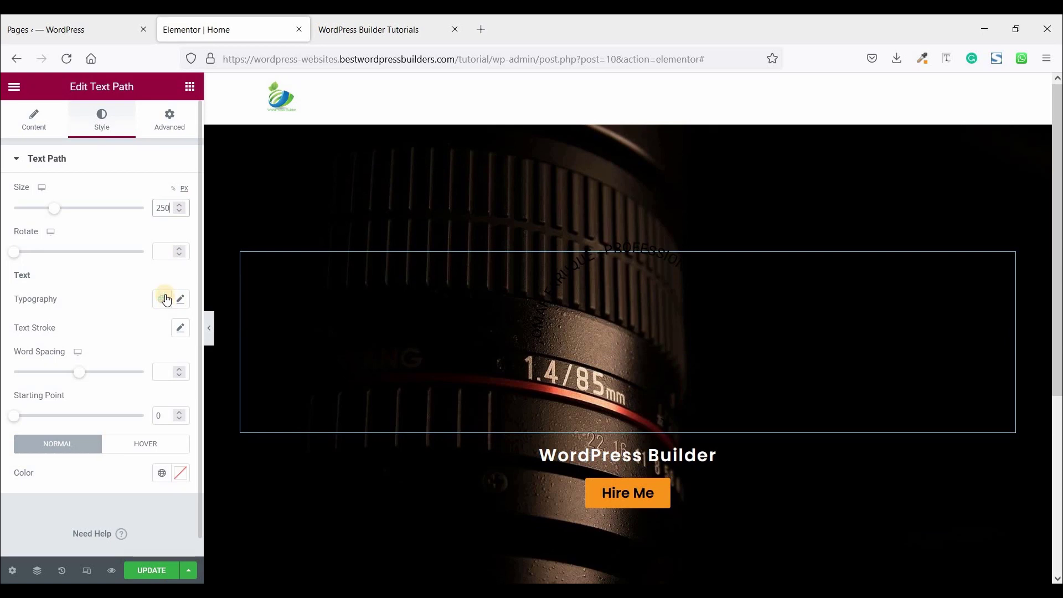
{"action": "left_click", "coordinate": [180, 474]}
{"action": "left_click", "coordinate": [22, 278]}
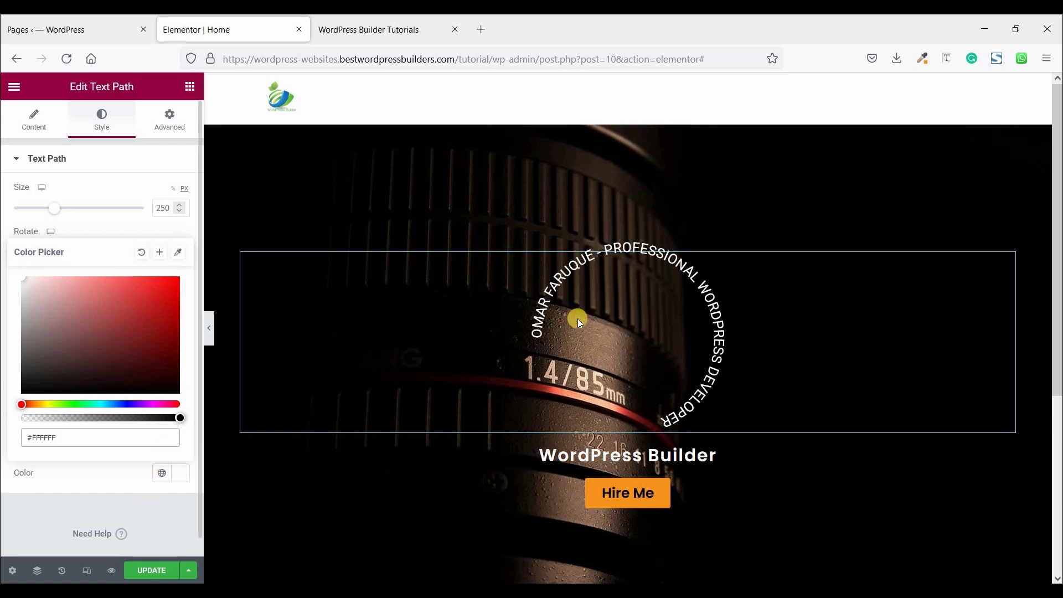
{"action": "left_click", "coordinate": [604, 275]}
- Sample the Hire Me orange from the live page and apply #F7941E as the text colour
{"action": "left_click", "coordinate": [376, 30]}
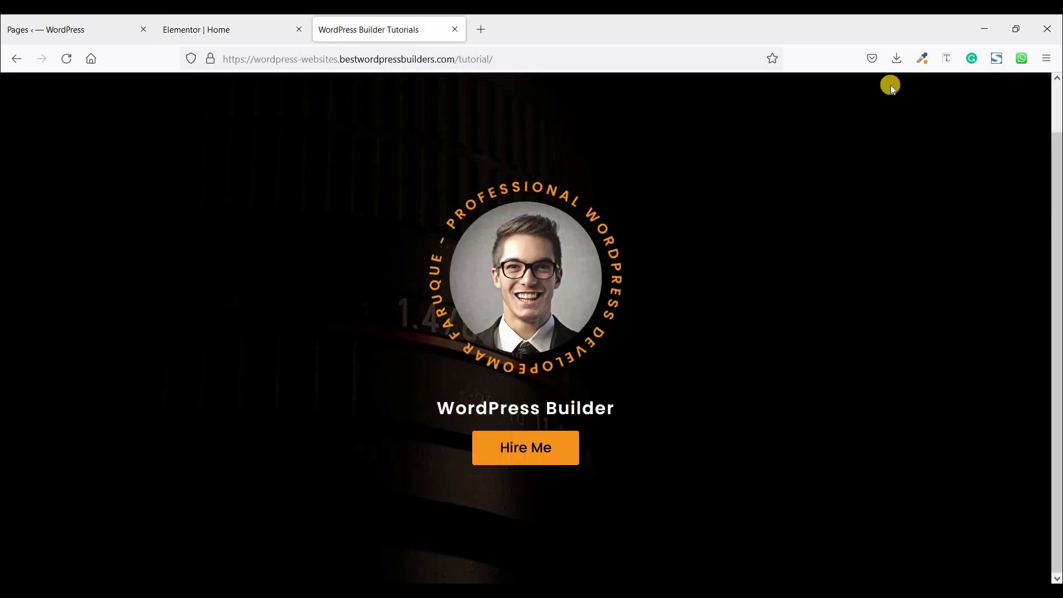
{"action": "left_click", "coordinate": [919, 59]}
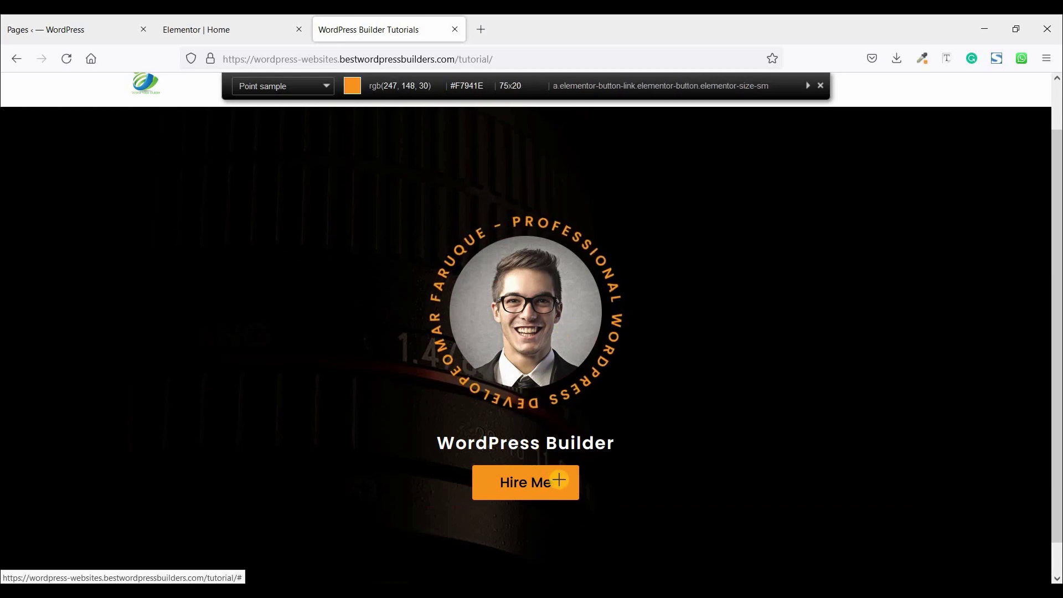
{"action": "left_click", "coordinate": [560, 480]}
{"action": "left_click", "coordinate": [262, 22]}
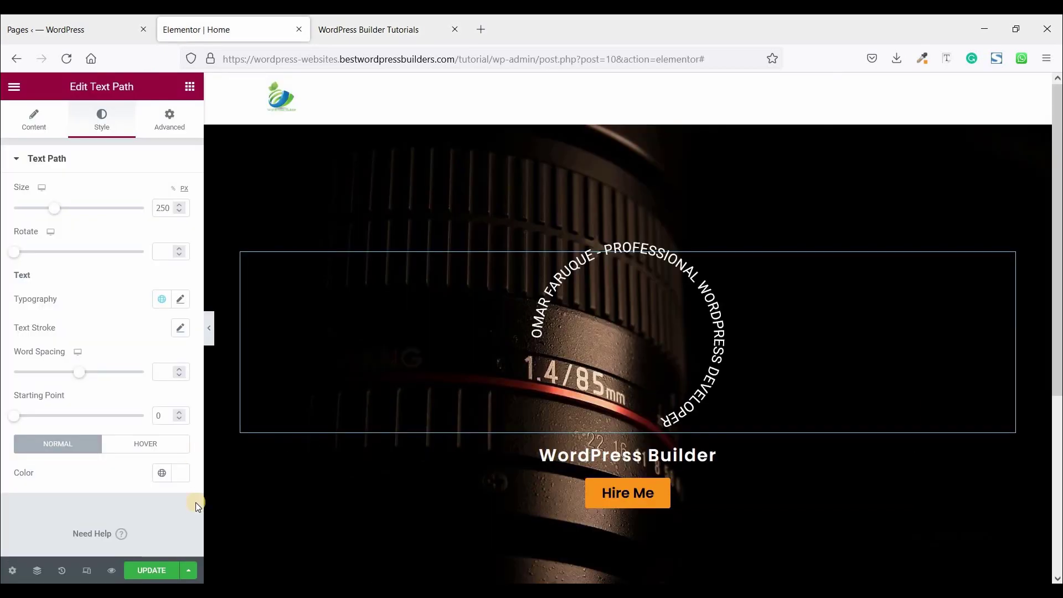
{"action": "left_click", "coordinate": [181, 474]}
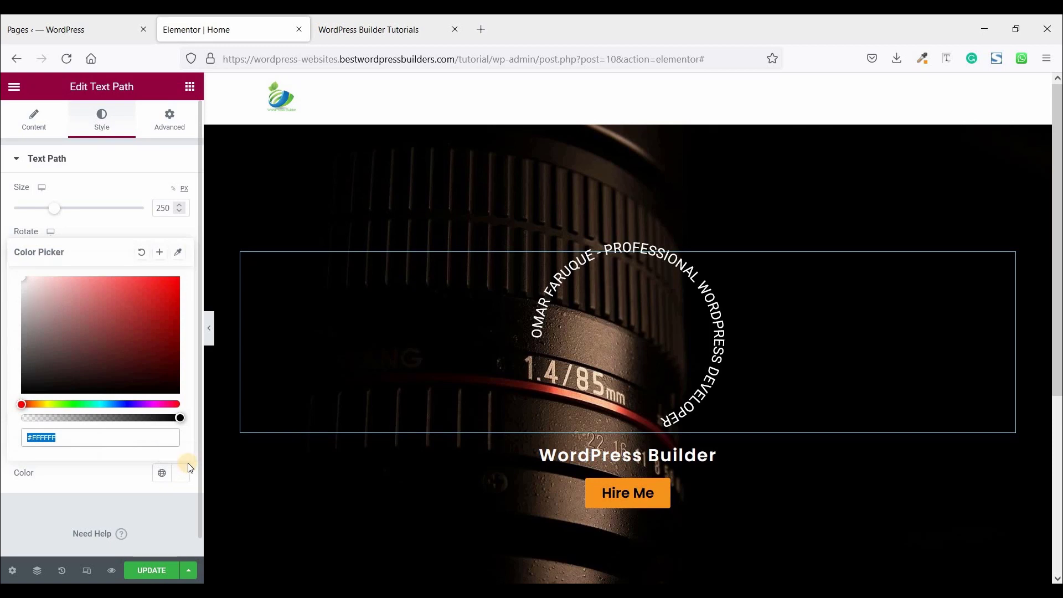
{"action": "key", "text": "ctrl+v"}
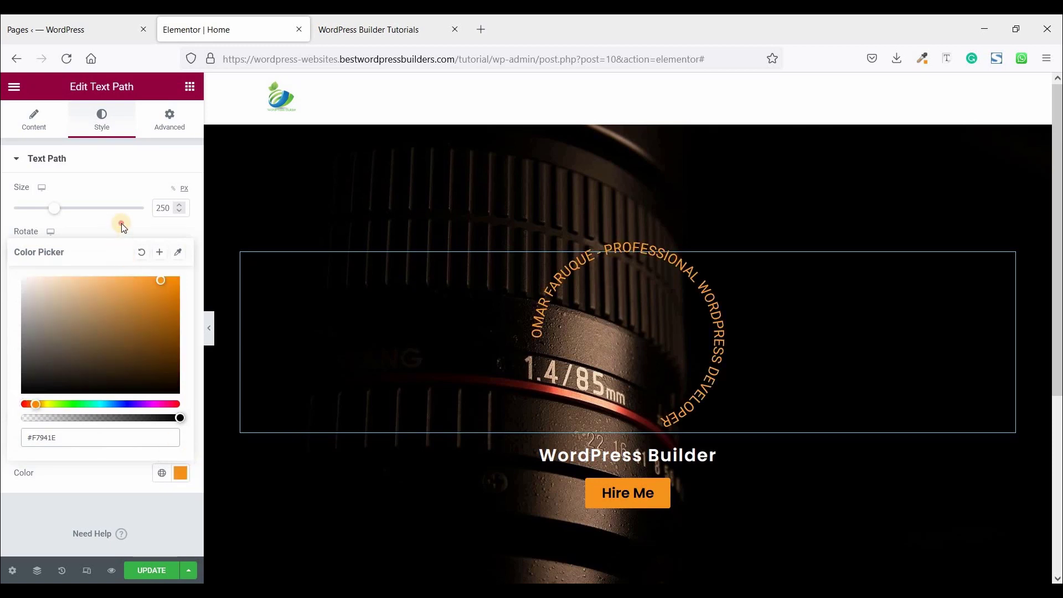
{"action": "left_click", "coordinate": [212, 251]}
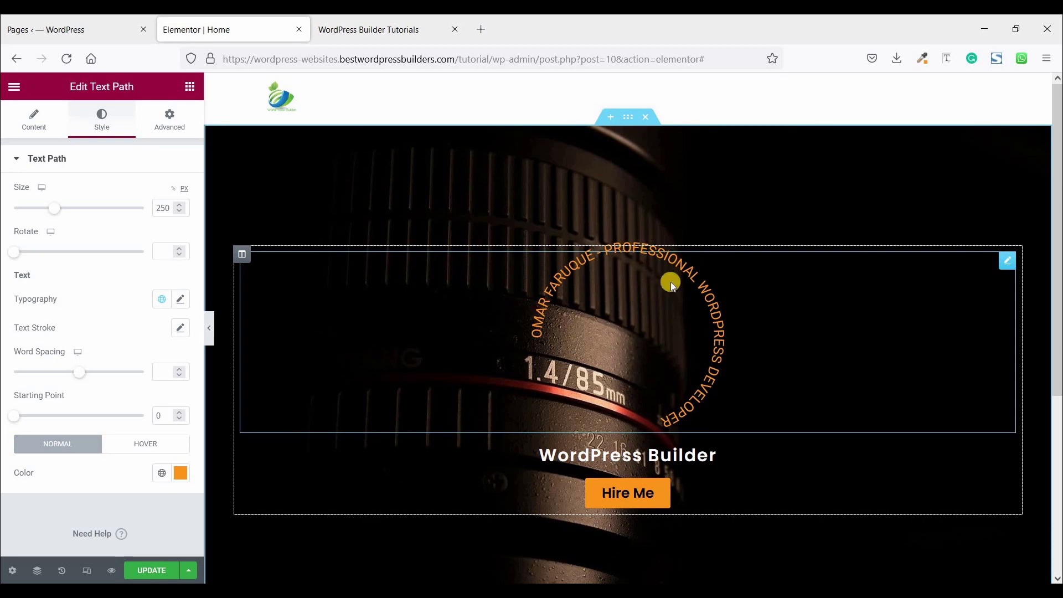
- Style the circular text in Poppins, weight 600, with letter spacing widened to 4.4
{"action": "left_click", "coordinate": [180, 301]}
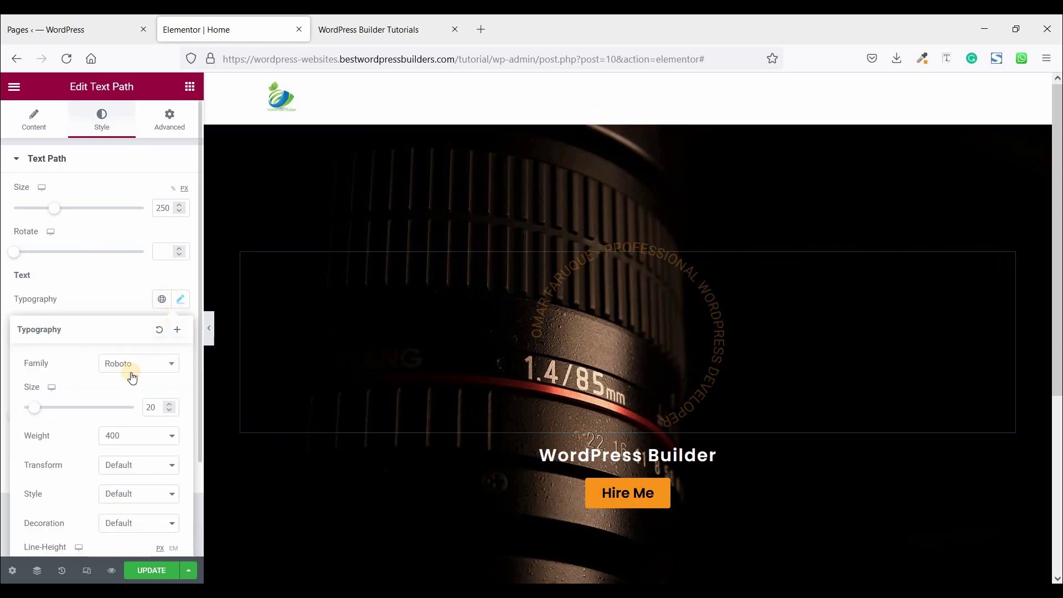
{"action": "left_click", "coordinate": [128, 365]}
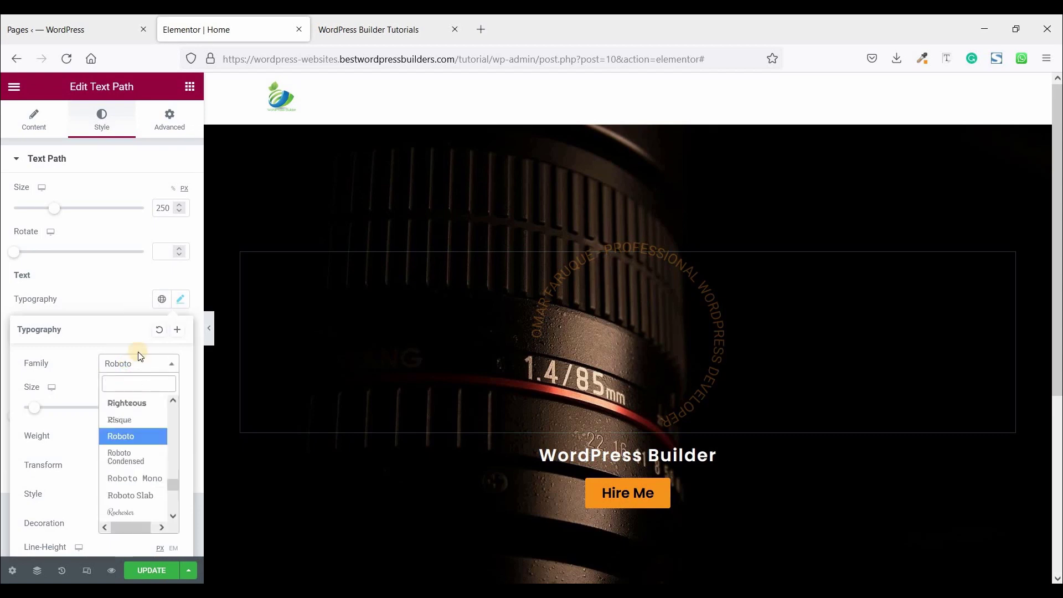
{"action": "type", "text": "pop"}
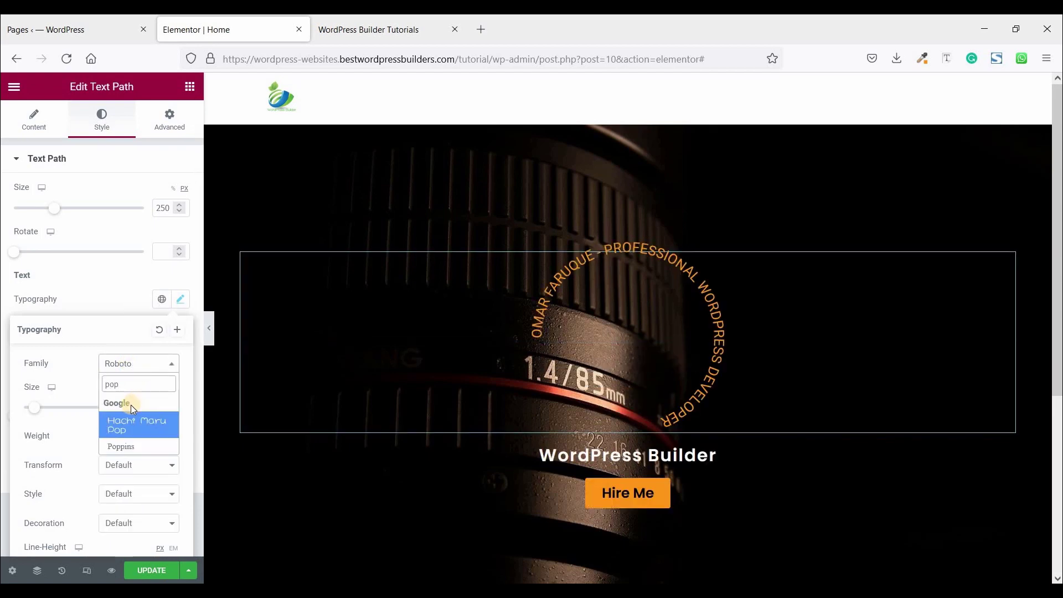
{"action": "type", "text": "p"}
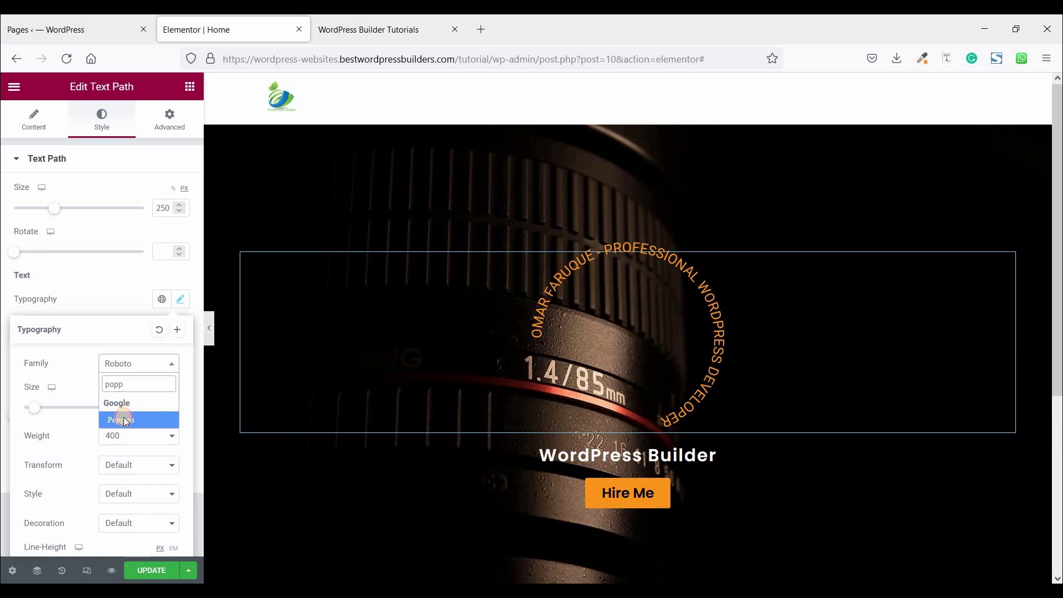
{"action": "left_click", "coordinate": [123, 421]}
{"action": "left_click", "coordinate": [114, 436]}
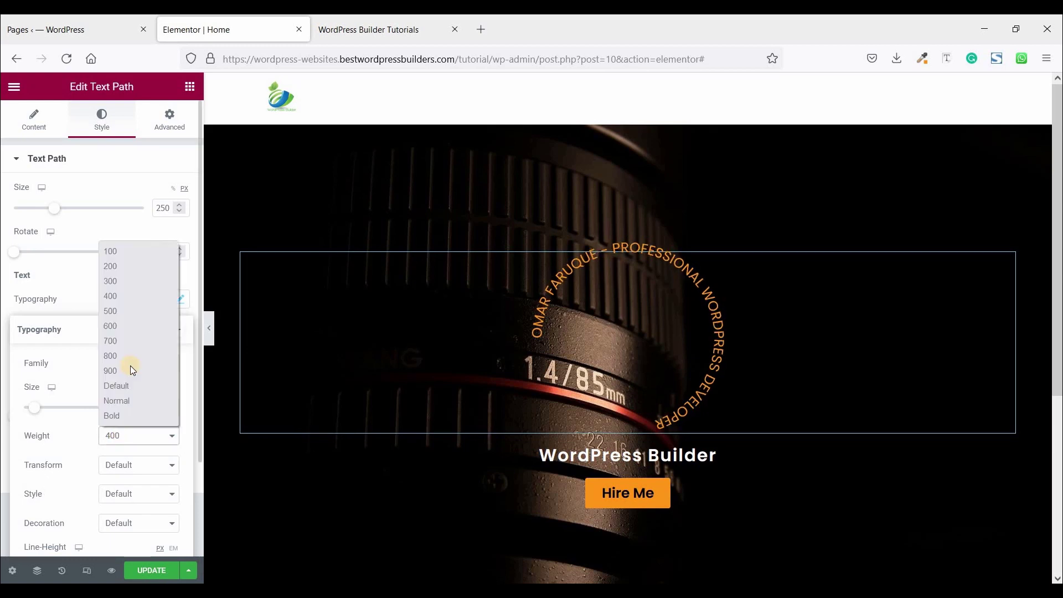
{"action": "left_click", "coordinate": [126, 326]}
{"action": "scroll", "coordinate": [112, 412], "scroll_direction": "down", "scroll_amount": 2}
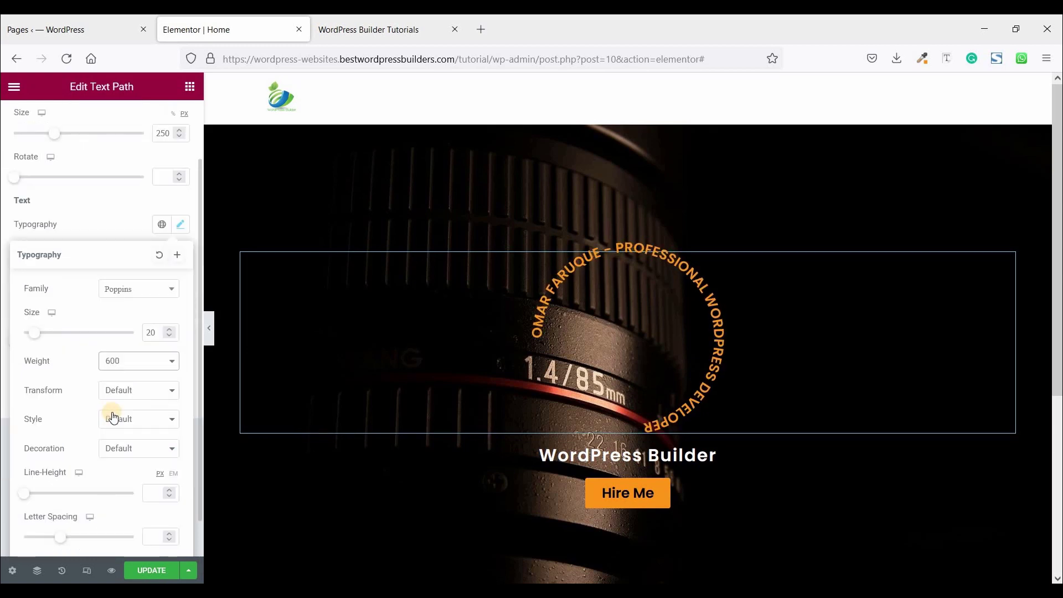
{"action": "scroll", "coordinate": [115, 422], "scroll_direction": "down", "scroll_amount": 1}
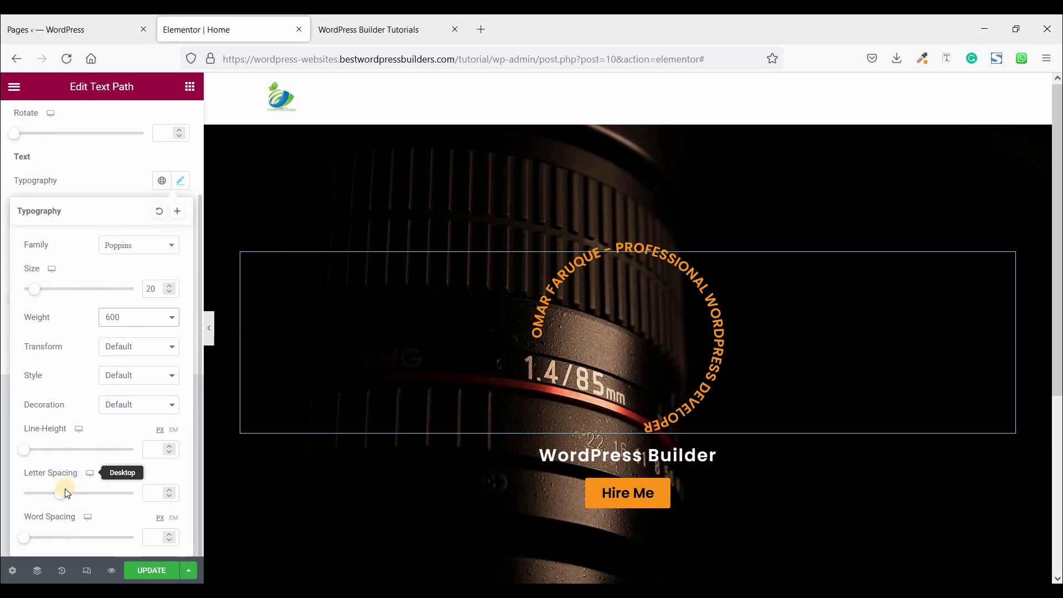
{"action": "left_click_drag", "start_coordinate": [61, 498], "coordinate": [94, 502]}
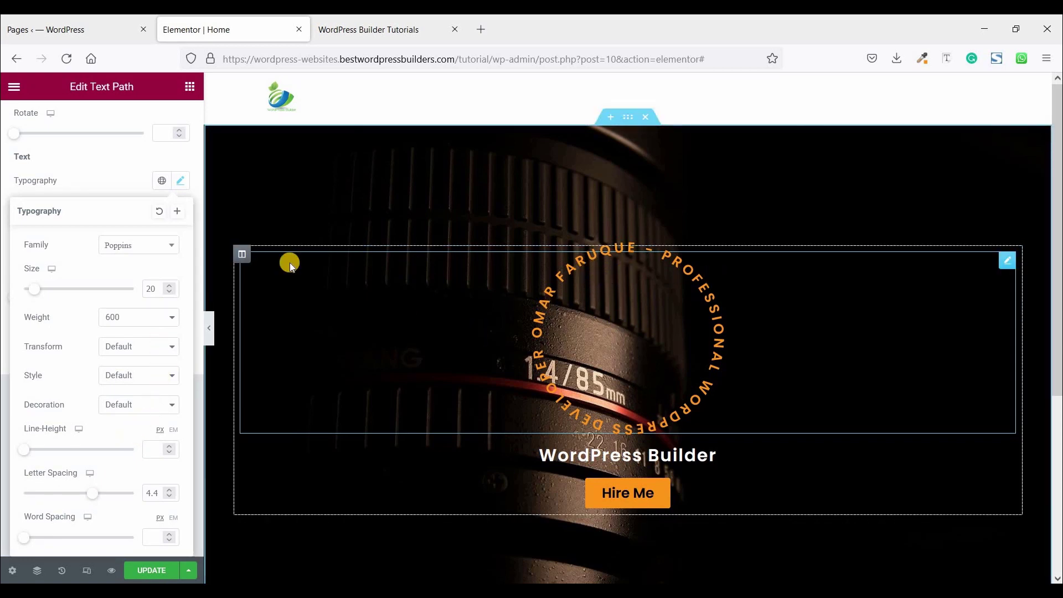
- Drag an Image widget into the hero and insert the smiling man-in-glasses portrait from the Media Library
{"action": "left_click", "coordinate": [190, 87]}
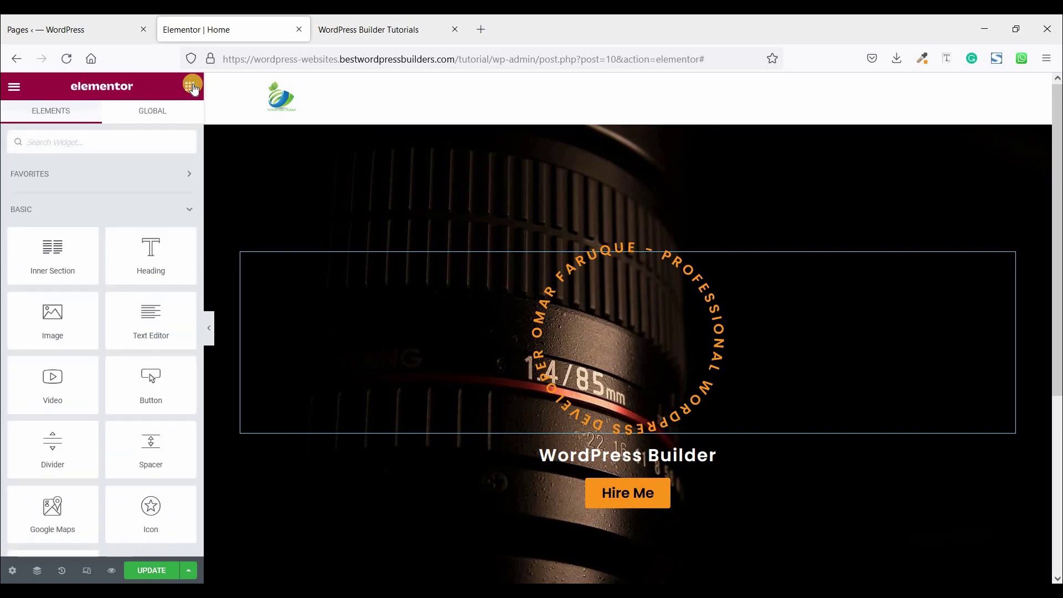
{"action": "left_click_drag", "start_coordinate": [53, 319], "coordinate": [589, 420]}
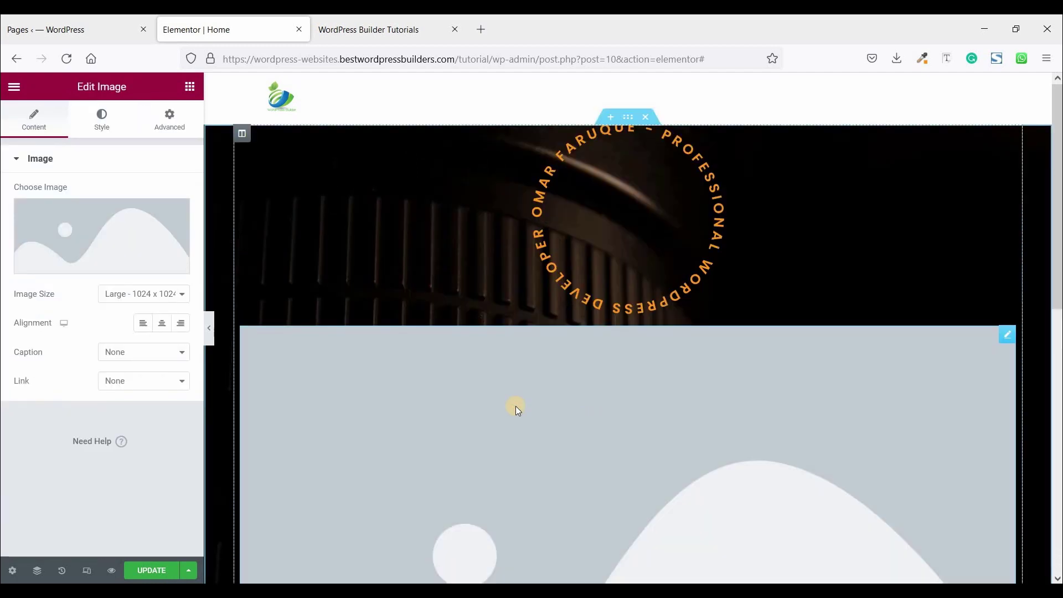
{"action": "left_click", "coordinate": [94, 219]}
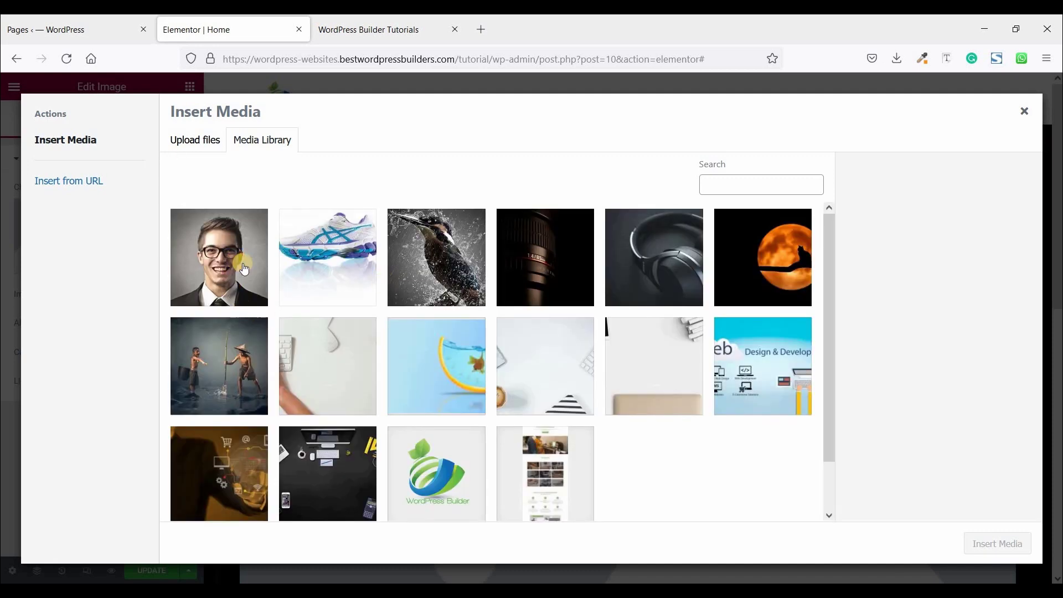
{"action": "left_click", "coordinate": [235, 260]}
{"action": "left_click", "coordinate": [997, 543]}
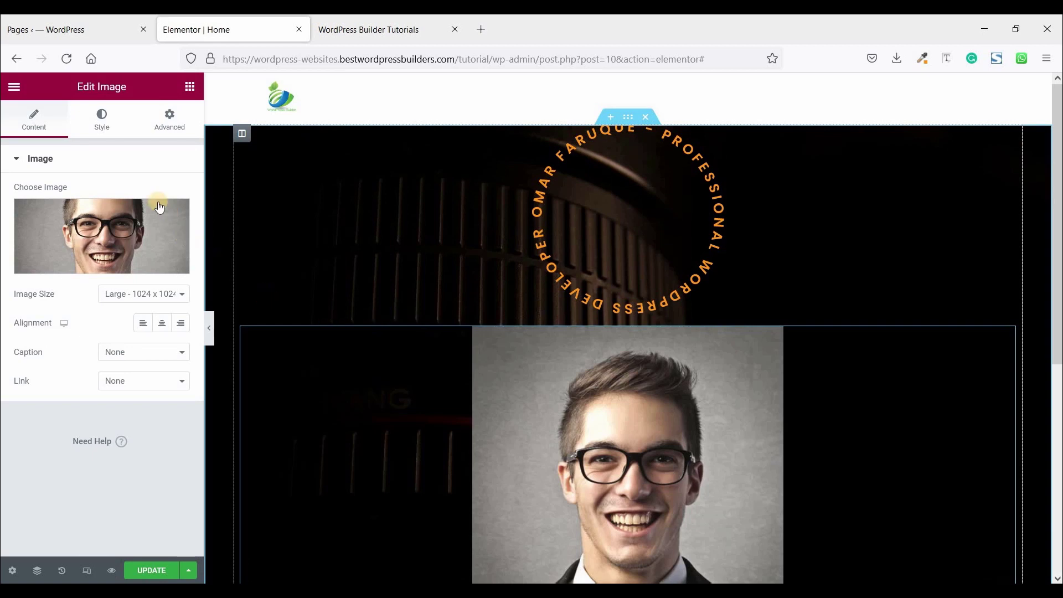
- Size the portrait image to 220 × 220 px in its Style settings
{"action": "left_click", "coordinate": [107, 135]}
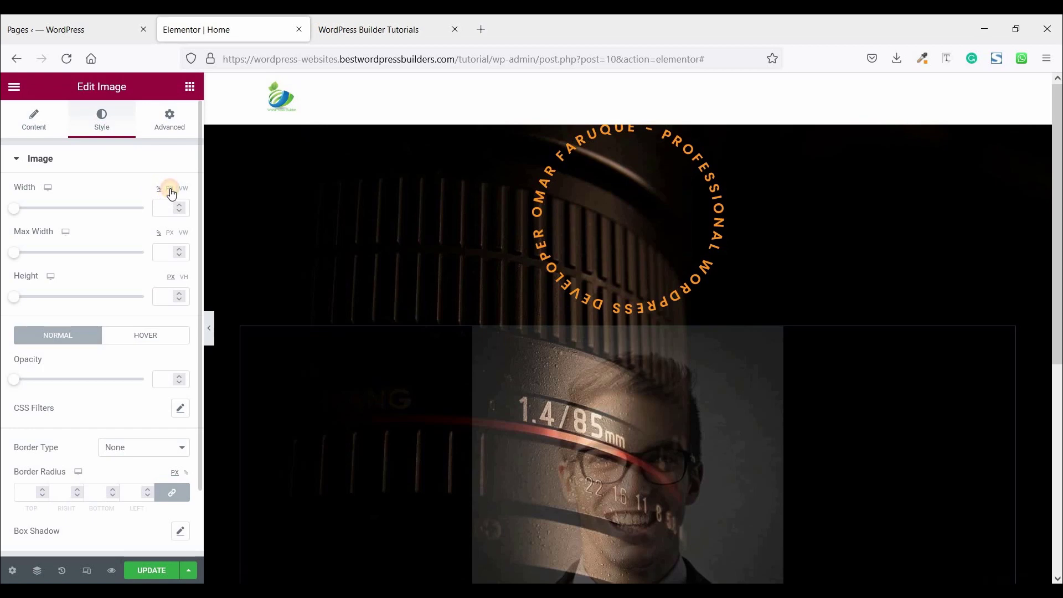
{"action": "left_click", "coordinate": [170, 188]}
{"action": "left_click", "coordinate": [168, 206]}
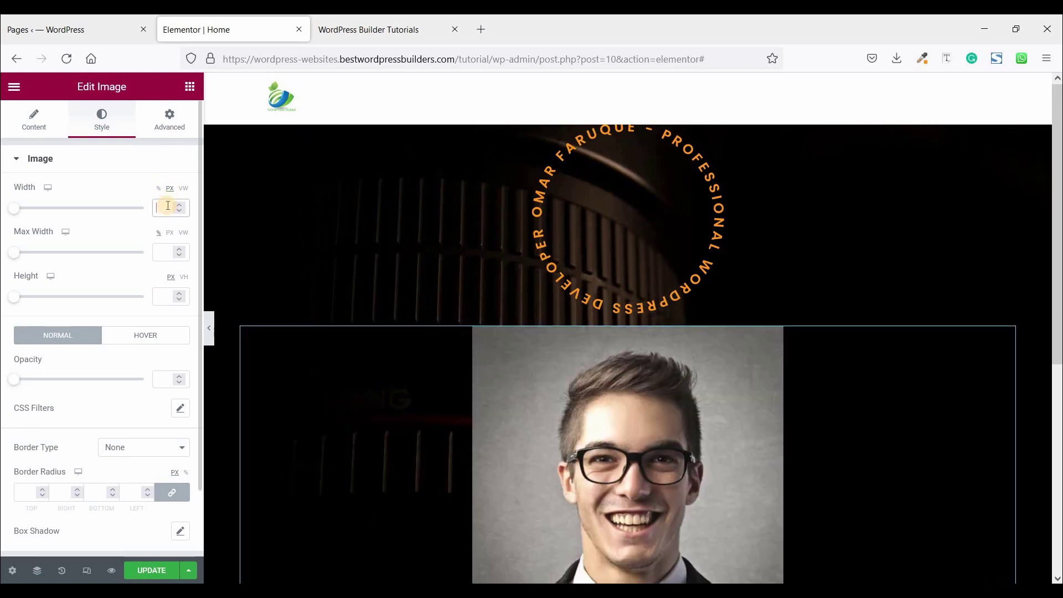
{"action": "type", "text": "220"}
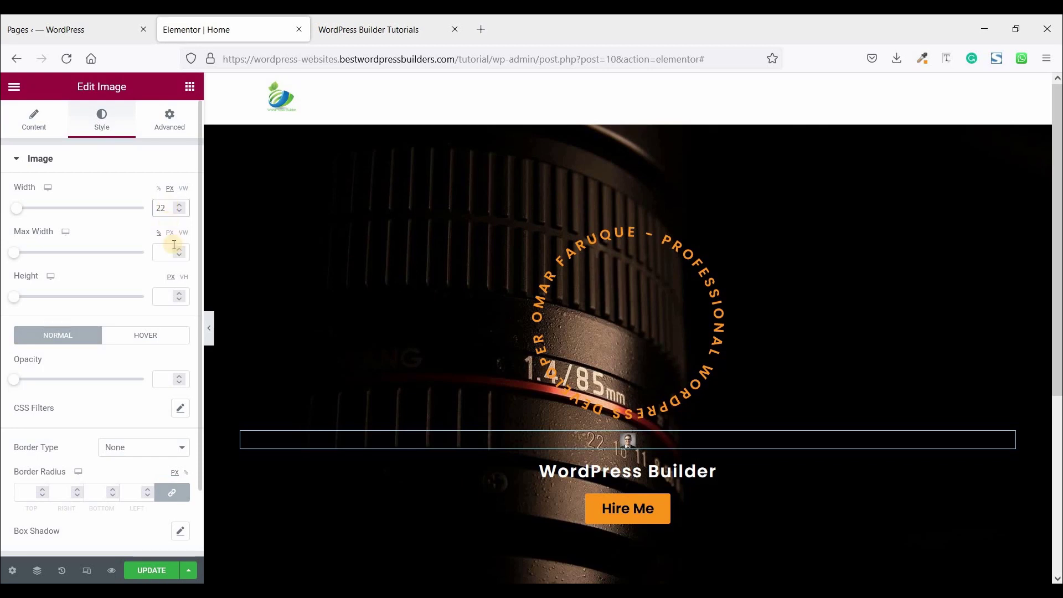
{"action": "left_click", "coordinate": [169, 297]}
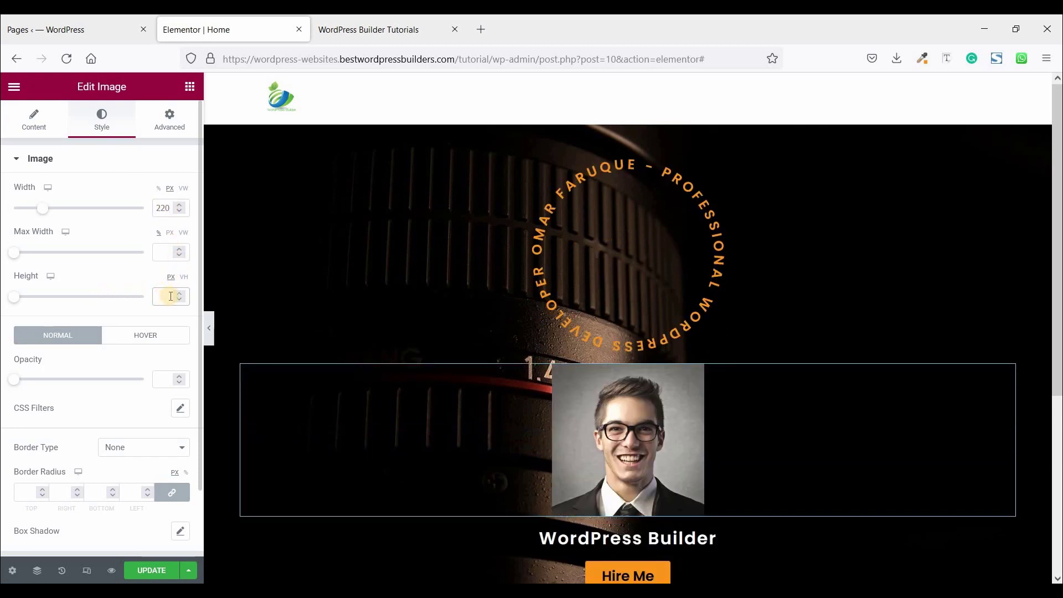
{"action": "type", "text": "220"}
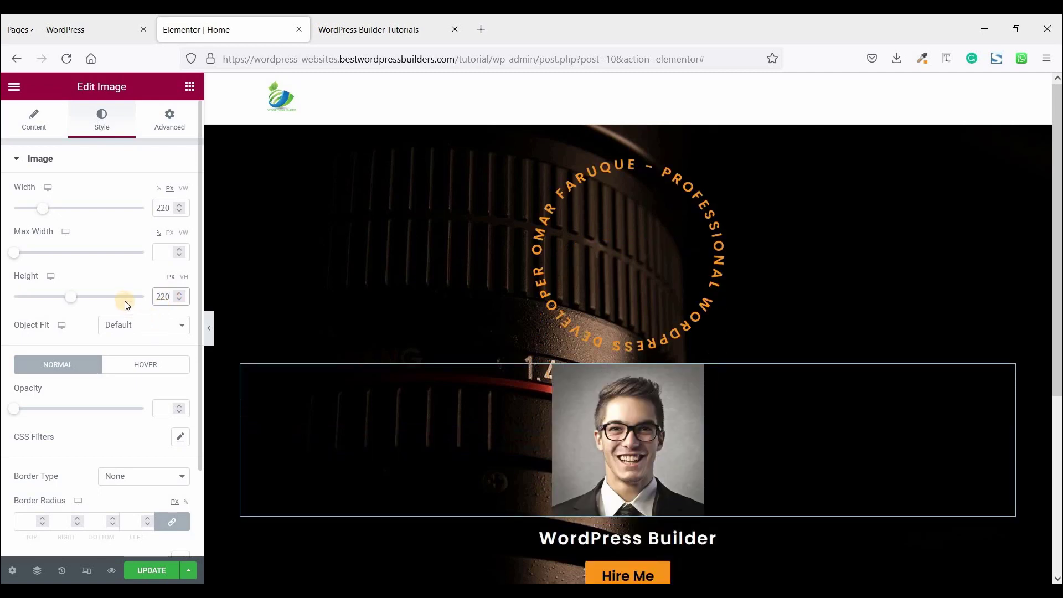
- Set the image's linked border radius to 100 px so it becomes a circle
{"action": "scroll", "coordinate": [125, 303], "scroll_direction": "down", "scroll_amount": 2}
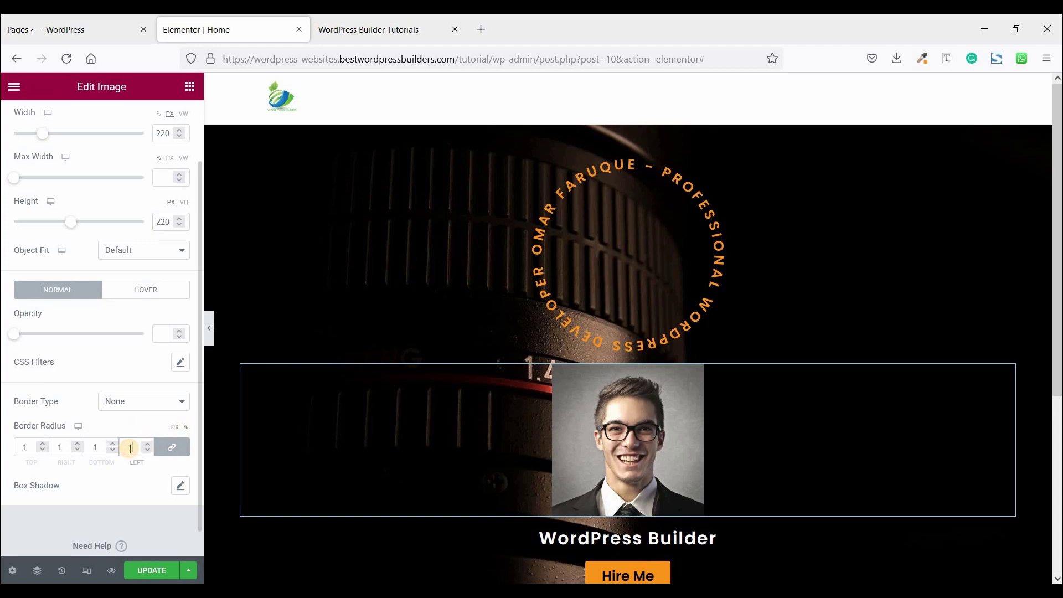
{"action": "type", "text": "00"}
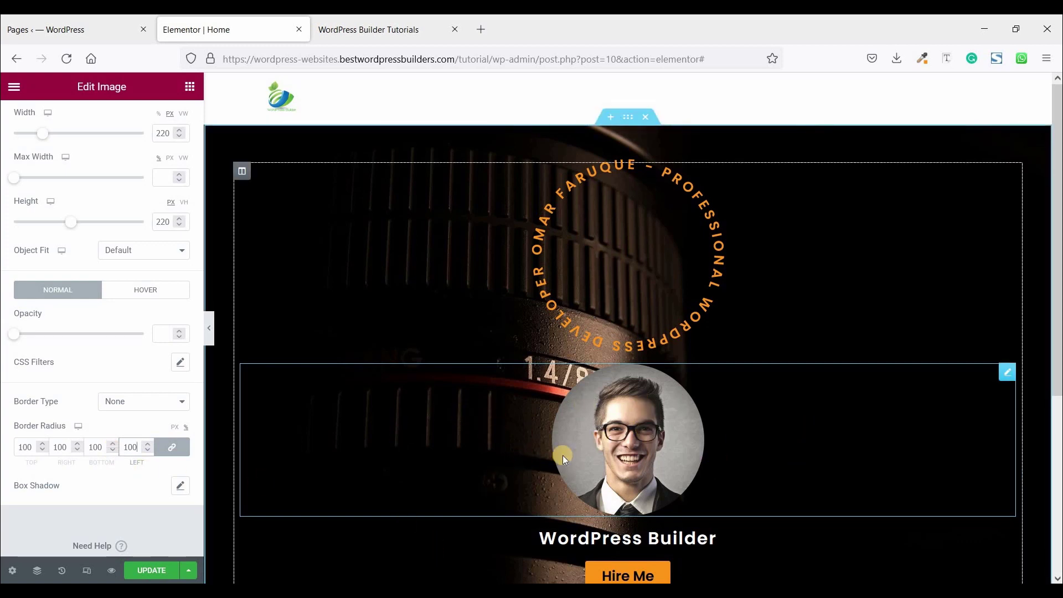
{"action": "scroll", "coordinate": [104, 202], "scroll_direction": "up", "scroll_amount": 2}
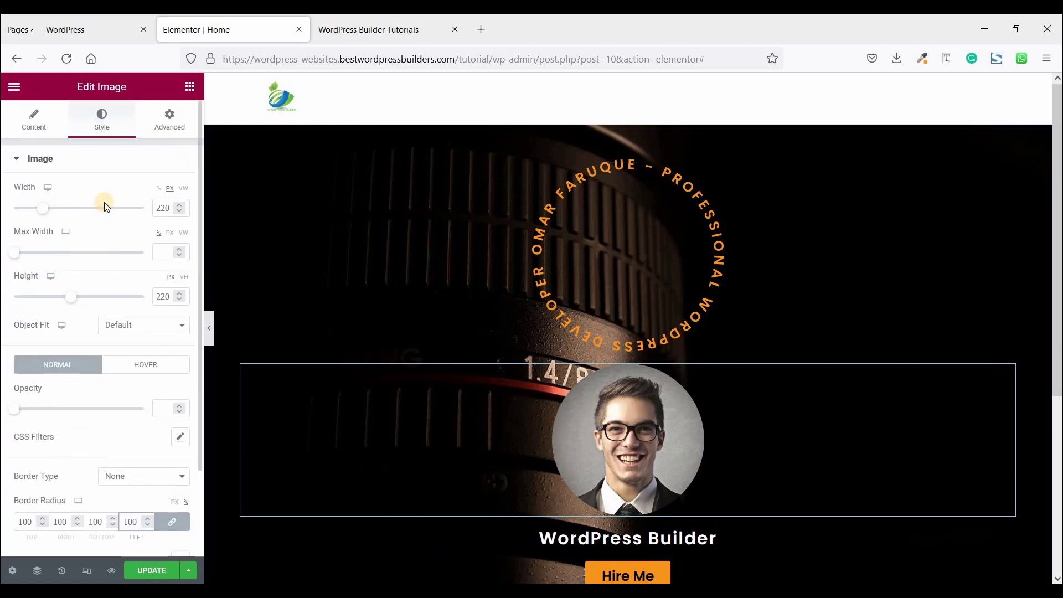
- Unlink the image margins and set the top margin to -266 px, fine-tuning with the spinner arrows
{"action": "left_click", "coordinate": [170, 128]}
{"action": "left_click", "coordinate": [170, 216]}
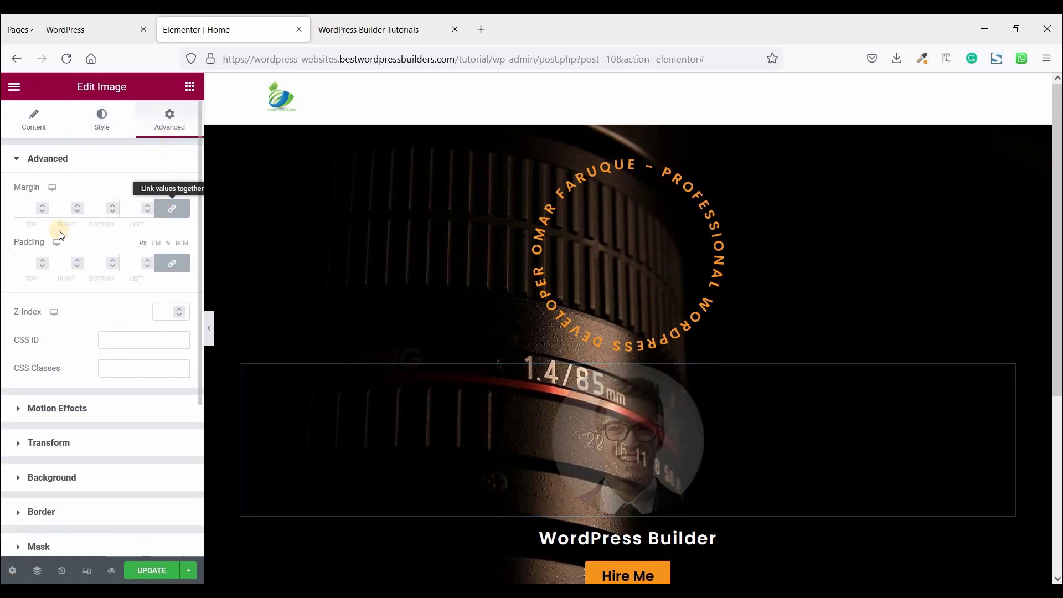
{"action": "left_click", "coordinate": [44, 210]}
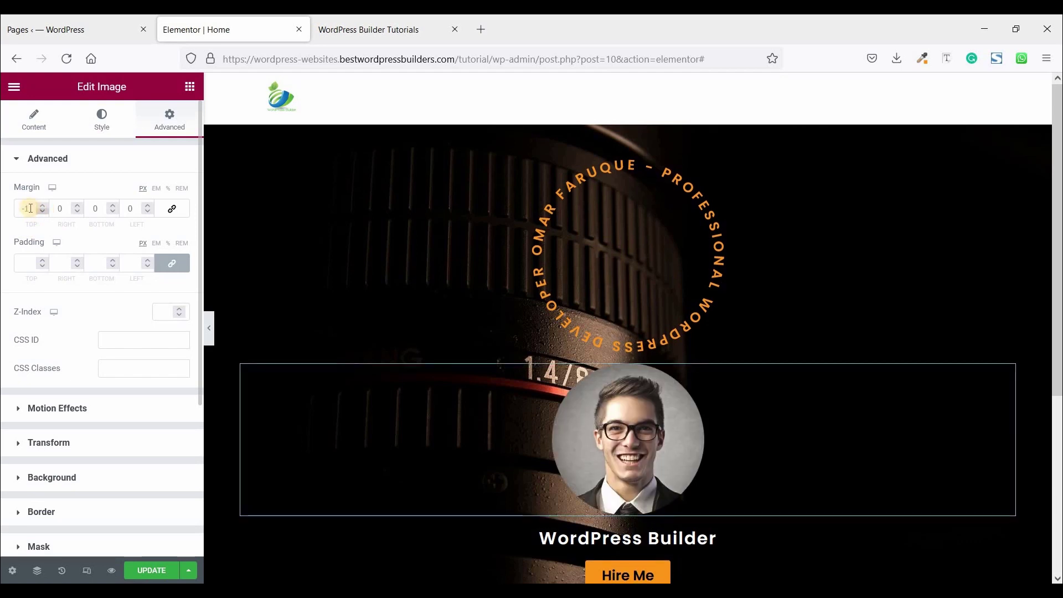
{"action": "left_click", "coordinate": [27, 208]}
{"action": "type", "text": "25"}
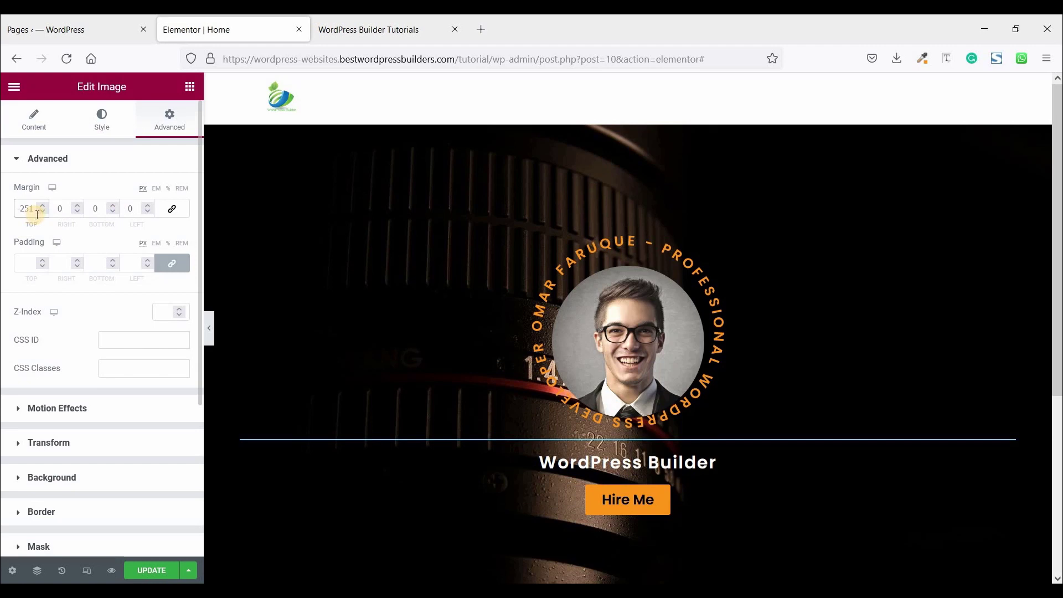
{"action": "key", "text": "BackSpace"}
{"action": "type", "text": "6"}
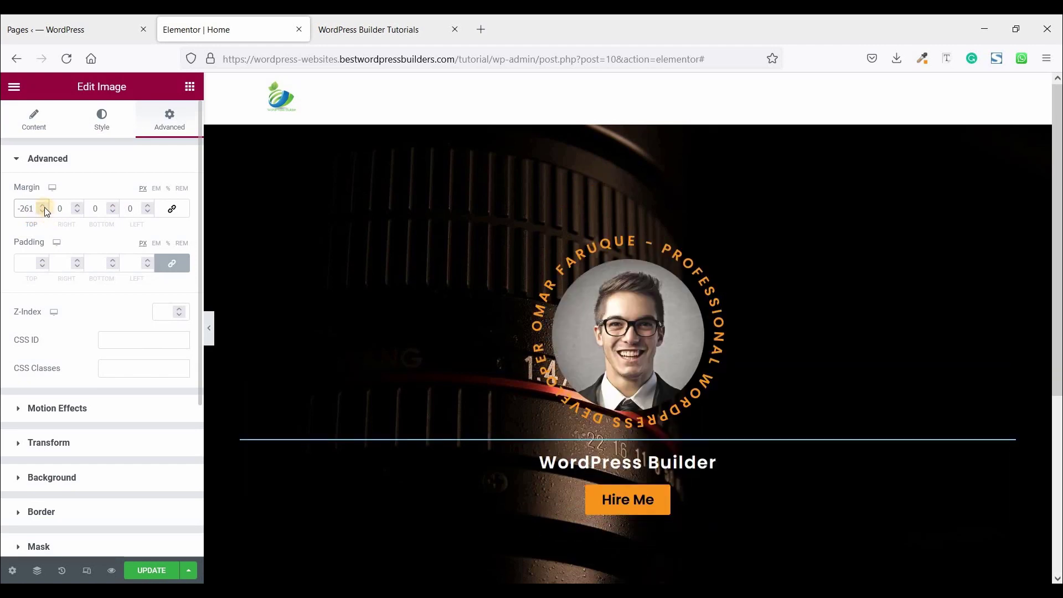
{"action": "left_click", "coordinate": [45, 206]}
{"action": "left_click", "coordinate": [43, 206]}
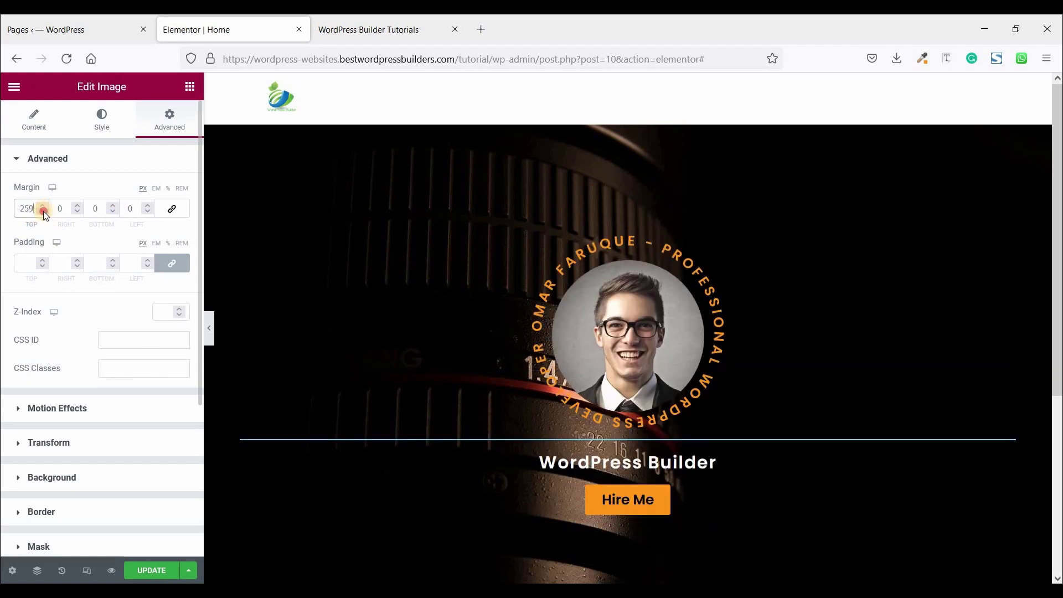
{"action": "left_click", "coordinate": [43, 212]}
{"action": "left_click", "coordinate": [43, 213]}
{"action": "left_click", "coordinate": [43, 213]}
{"action": "left_click", "coordinate": [44, 213]}
{"action": "left_click", "coordinate": [43, 213]}
{"action": "left_click", "coordinate": [43, 212]}
{"action": "left_click", "coordinate": [43, 212]}
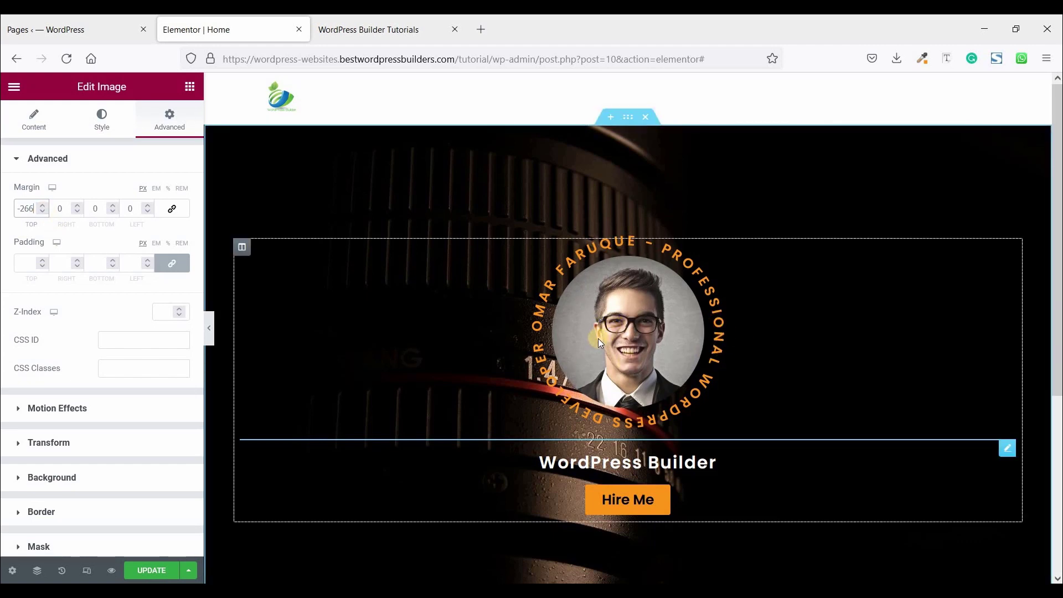
{"action": "left_click", "coordinate": [209, 335]}
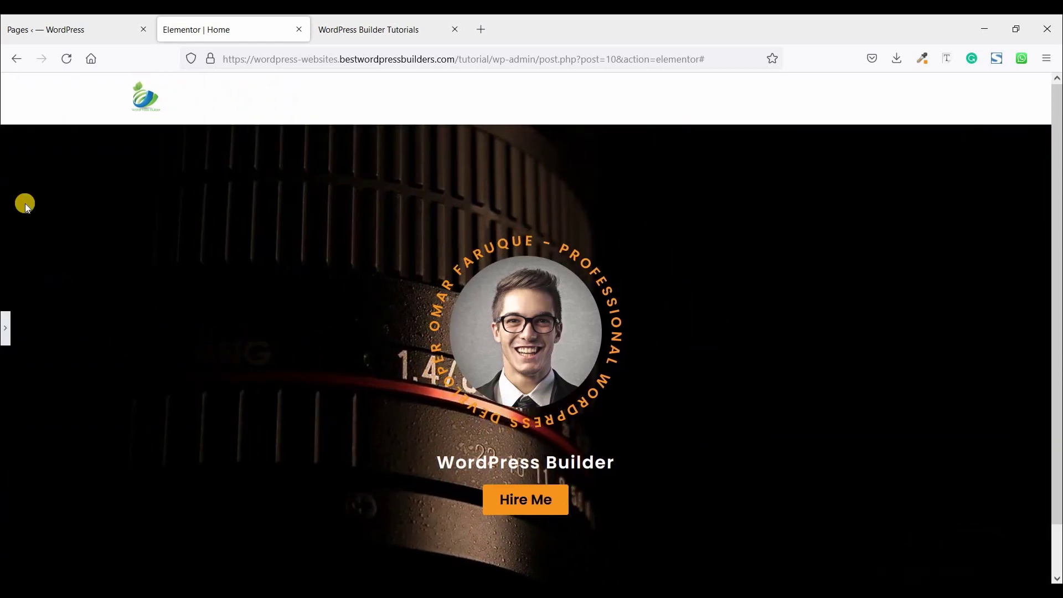
{"action": "left_click", "coordinate": [340, 22]}
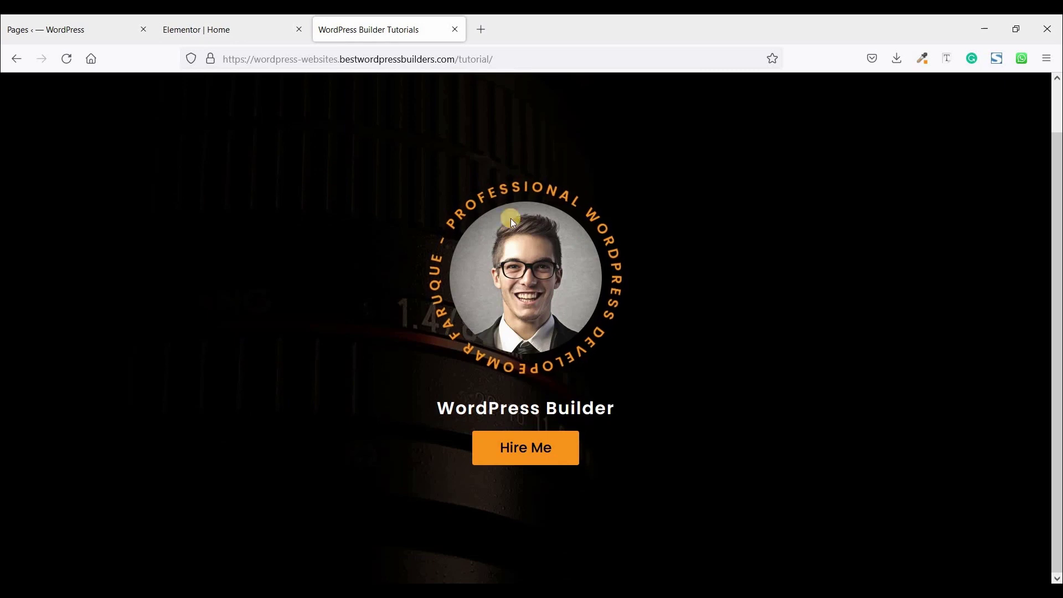
{"action": "left_click", "coordinate": [218, 33]}
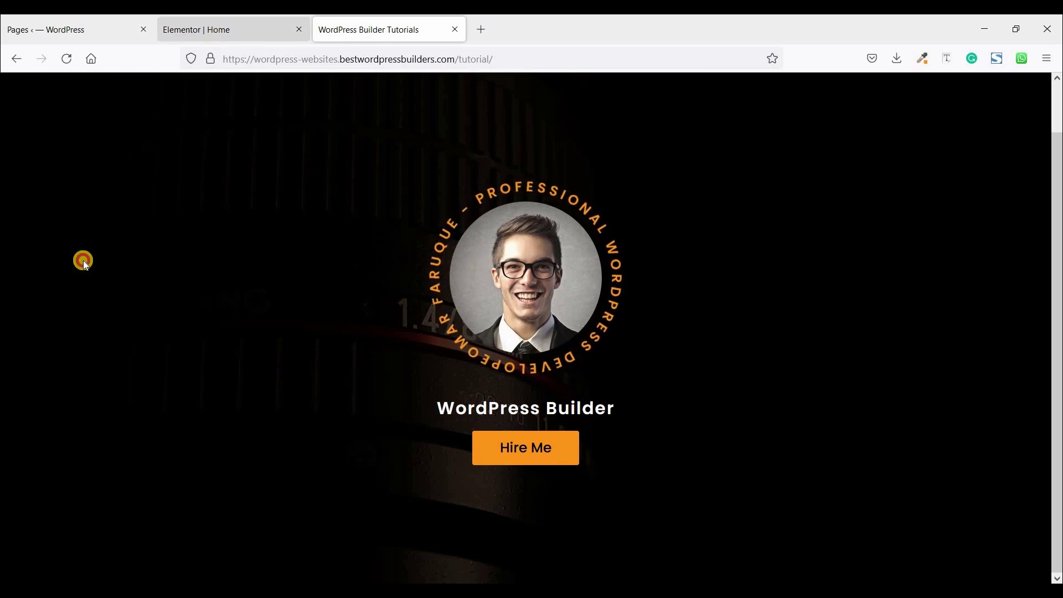
{"action": "key", "text": "ctrl+p"}
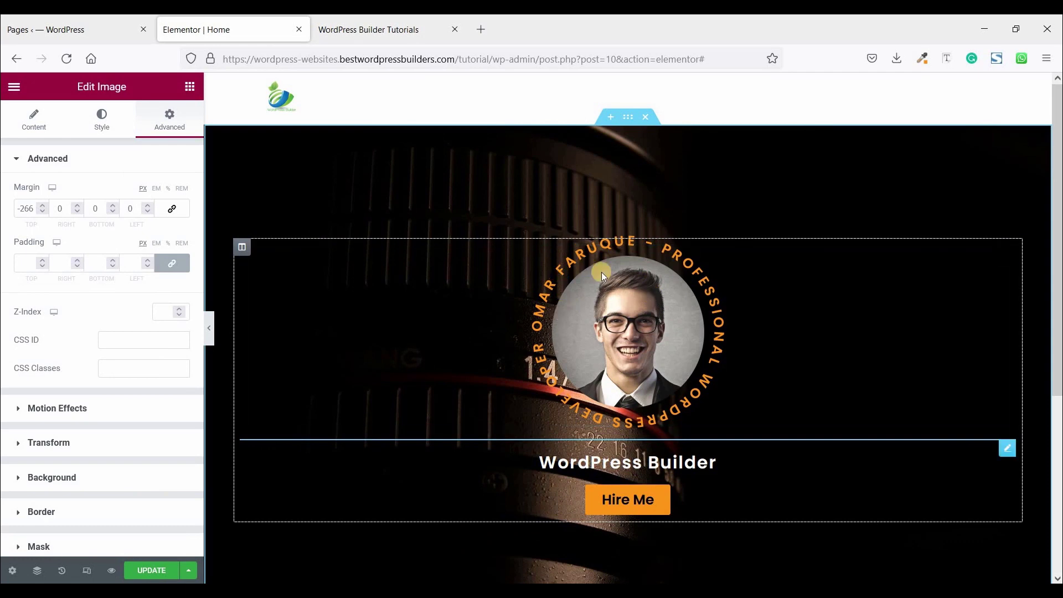
- Paste the 30-second linear infinite rotate keyframes CSS from Notepad into the Text Path's Custom CSS
{"action": "scroll", "coordinate": [67, 382], "scroll_direction": "down", "scroll_amount": 4}
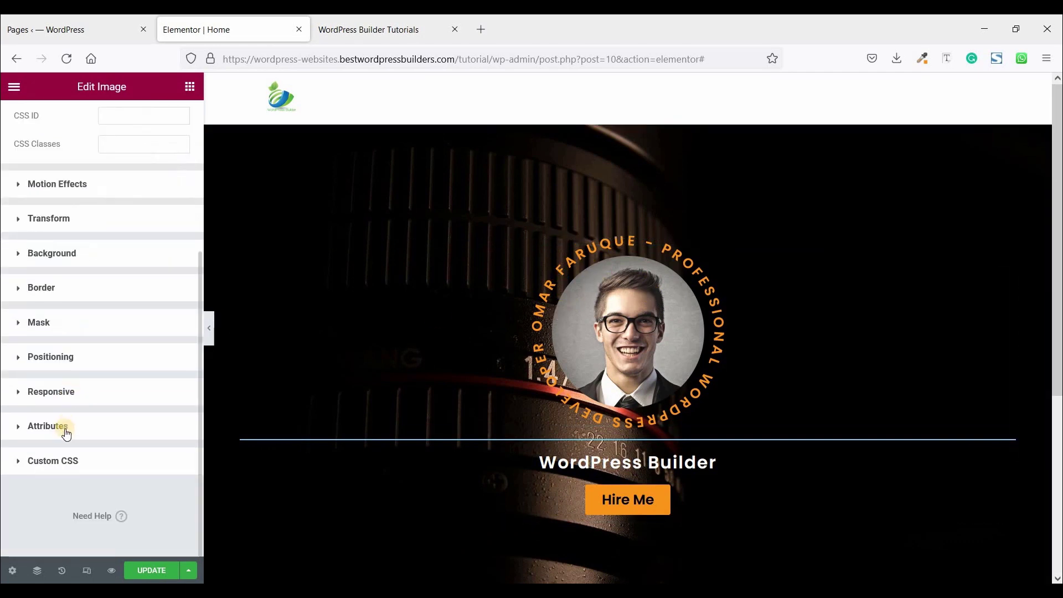
{"action": "left_click", "coordinate": [60, 463]}
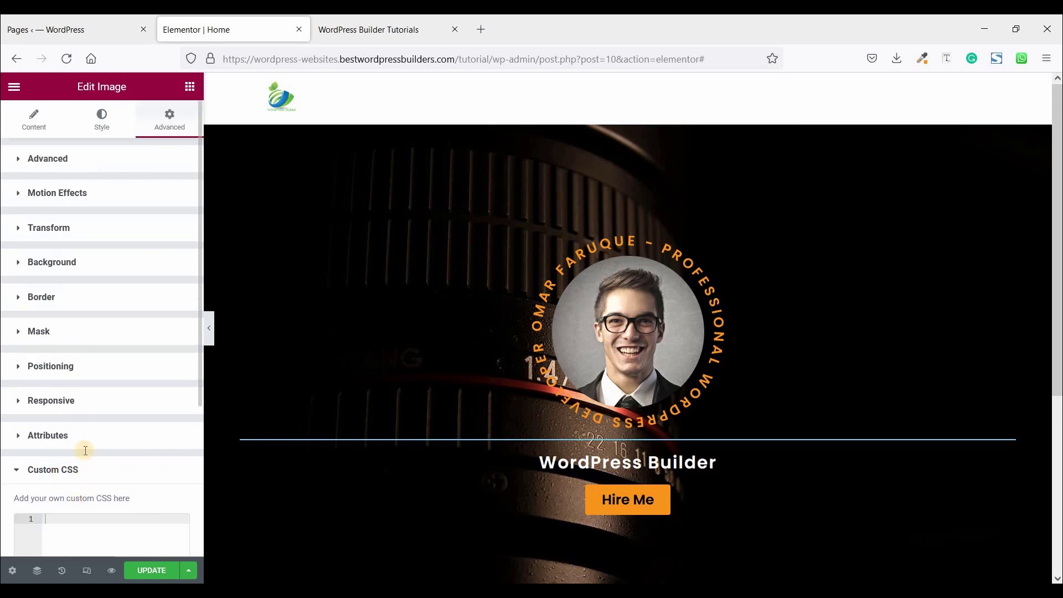
{"action": "scroll", "coordinate": [86, 438], "scroll_direction": "down", "scroll_amount": 3}
{"action": "left_click", "coordinate": [451, 397]}
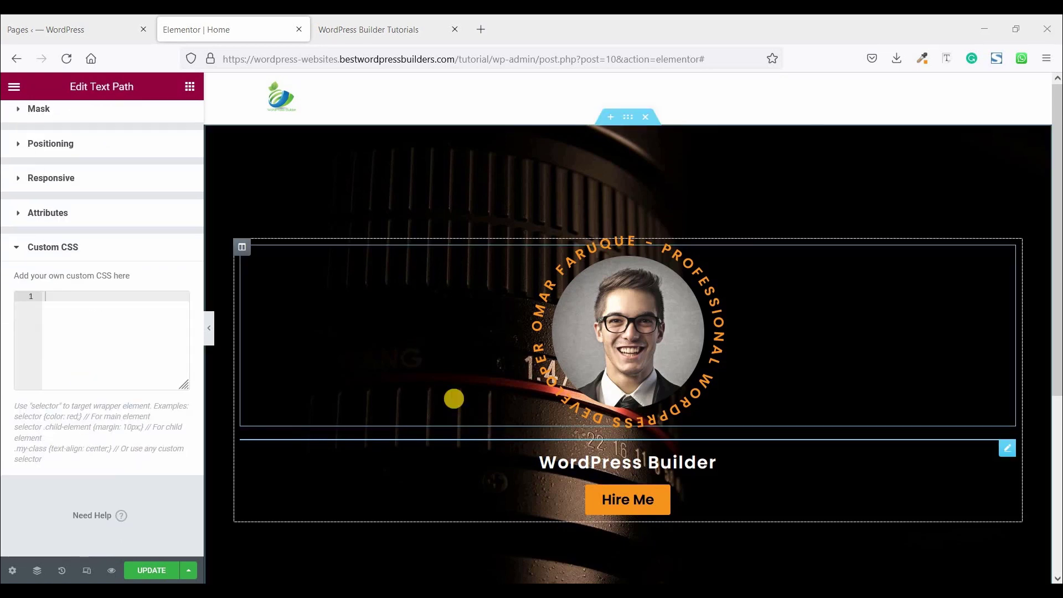
{"action": "key", "text": "alt+Tab"}
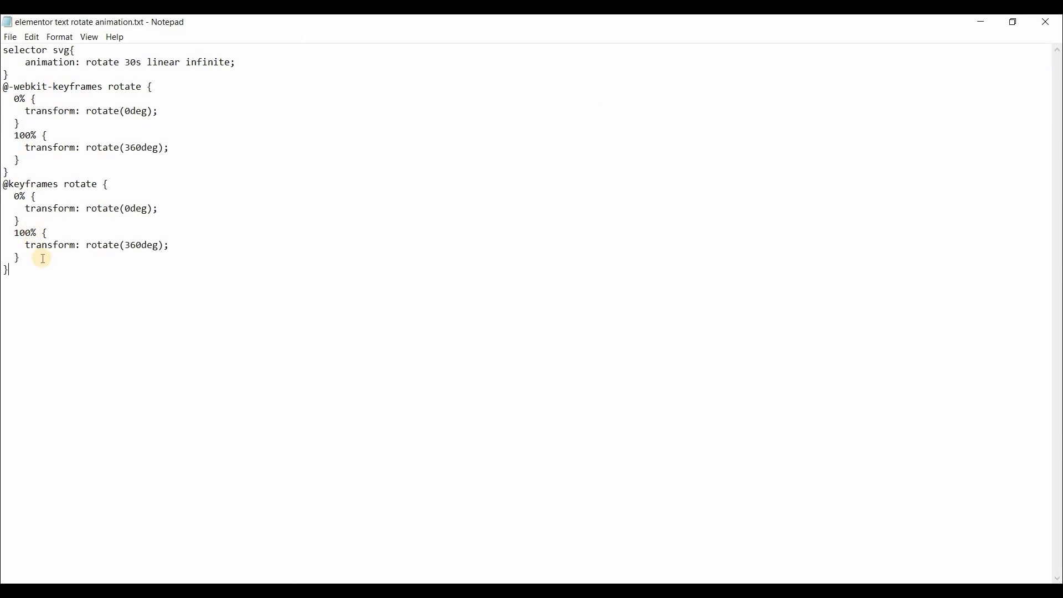
{"action": "left_click_drag", "start_coordinate": [21, 272], "coordinate": [2, 51]}
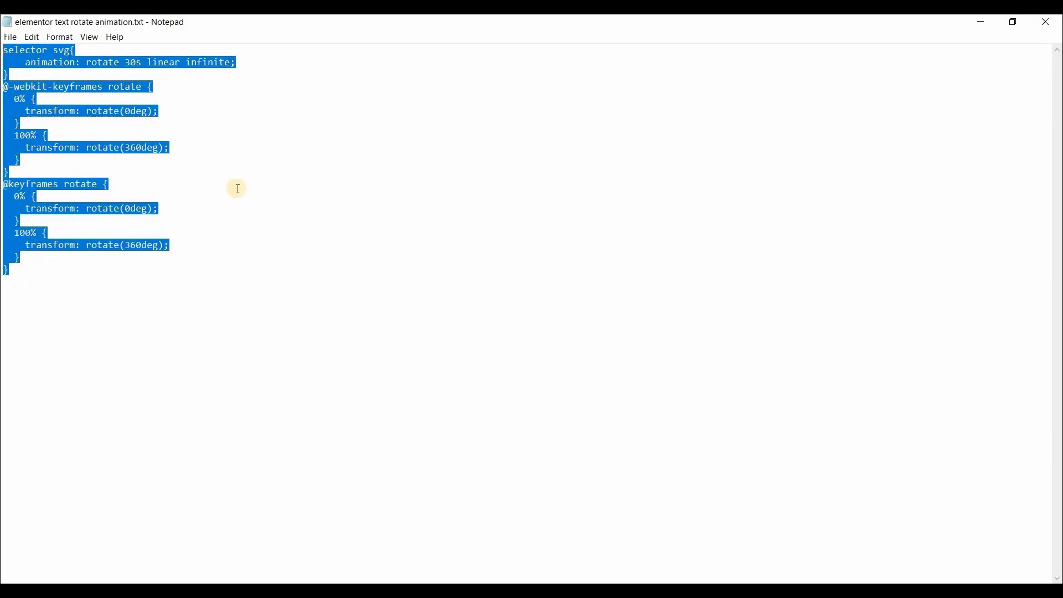
{"action": "key", "text": "ctrl+c"}
{"action": "key", "text": "alt+Tab"}
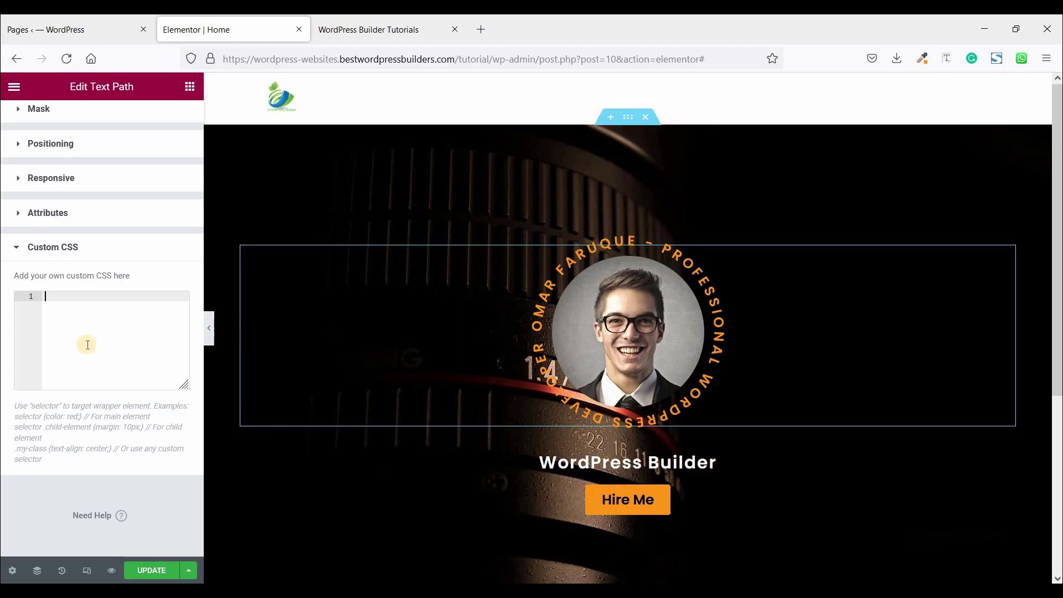
{"action": "left_click", "coordinate": [129, 328]}
{"action": "key", "text": "ctrl+v"}
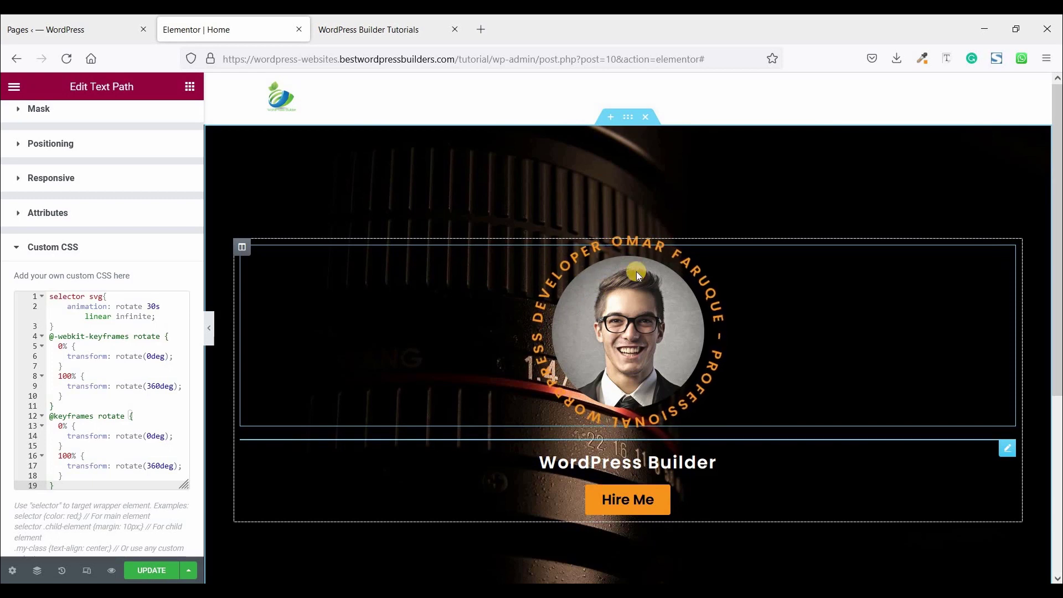
{"action": "left_click", "coordinate": [150, 306]}
{"action": "key", "text": "BackSpace"}
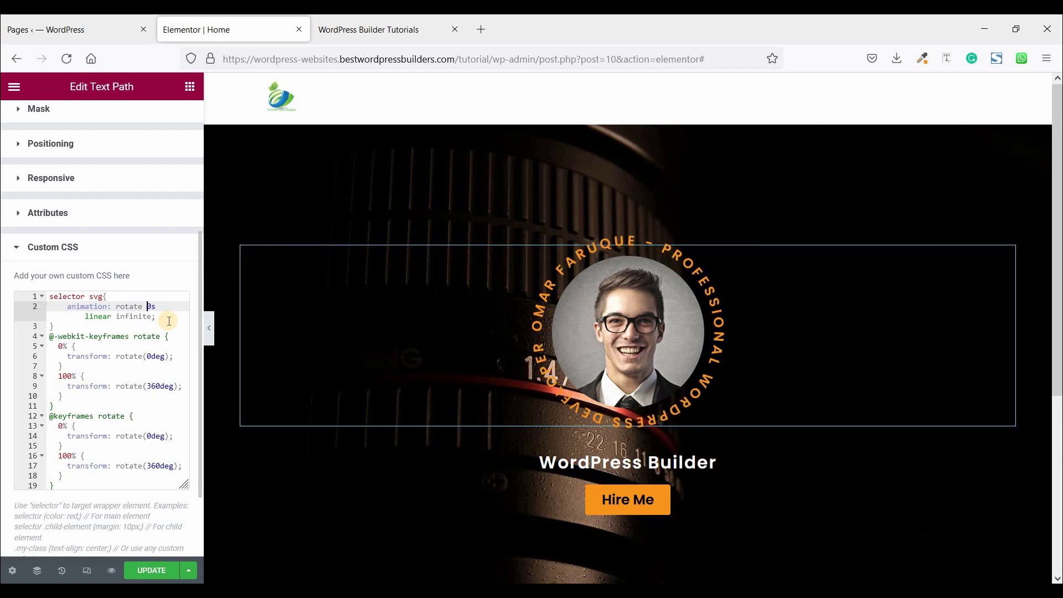
{"action": "type", "text": "1"}
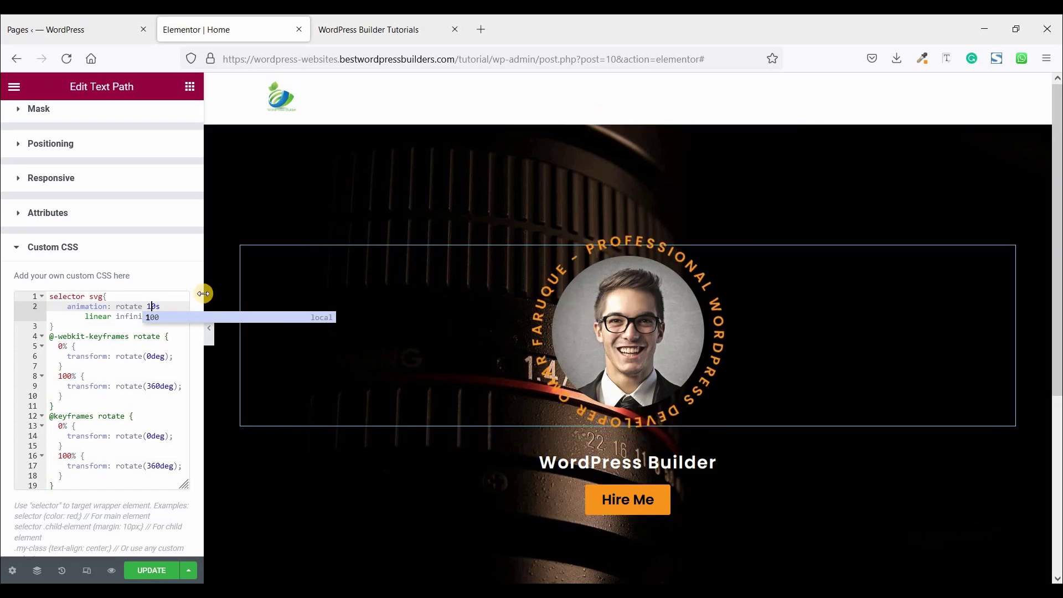
{"action": "key", "text": "BackSpace"}
{"action": "type", "text": "3"}
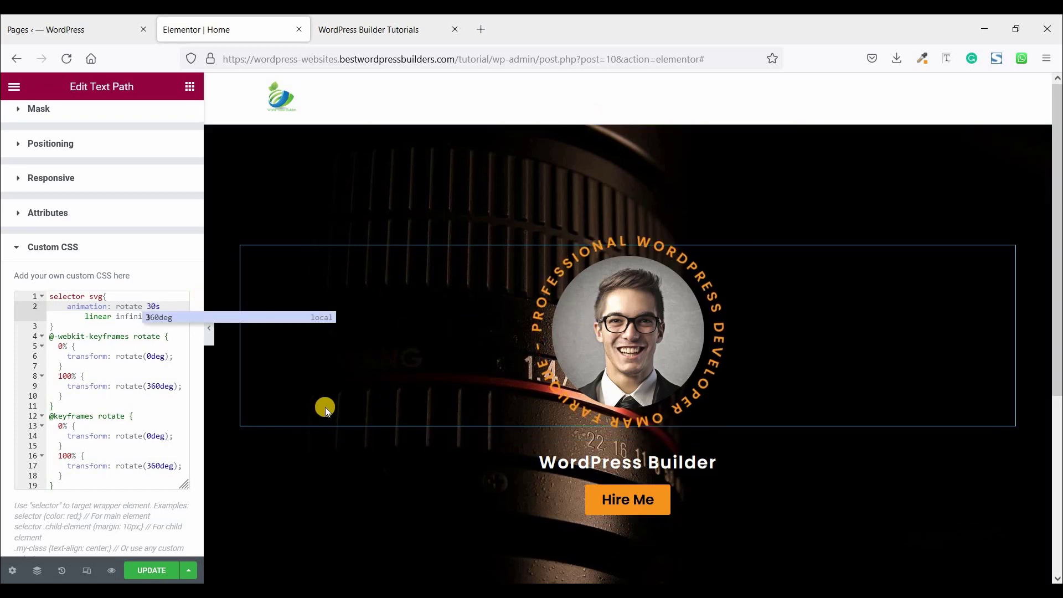
{"action": "left_click", "coordinate": [162, 356]}
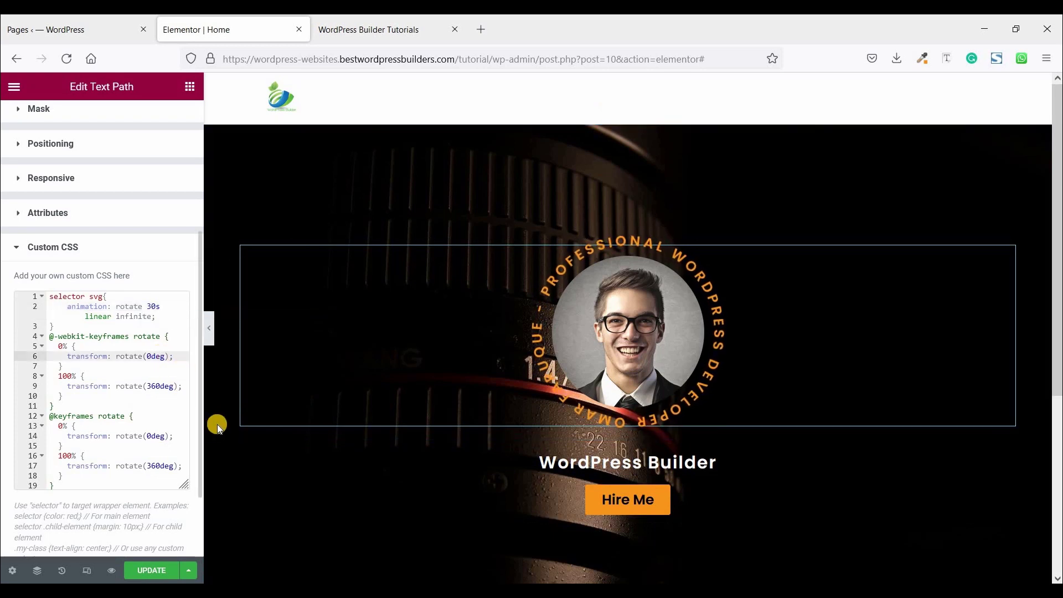
- Save the page with Update and collapse the editor panel to preview the hero full width
{"action": "left_click", "coordinate": [154, 576]}
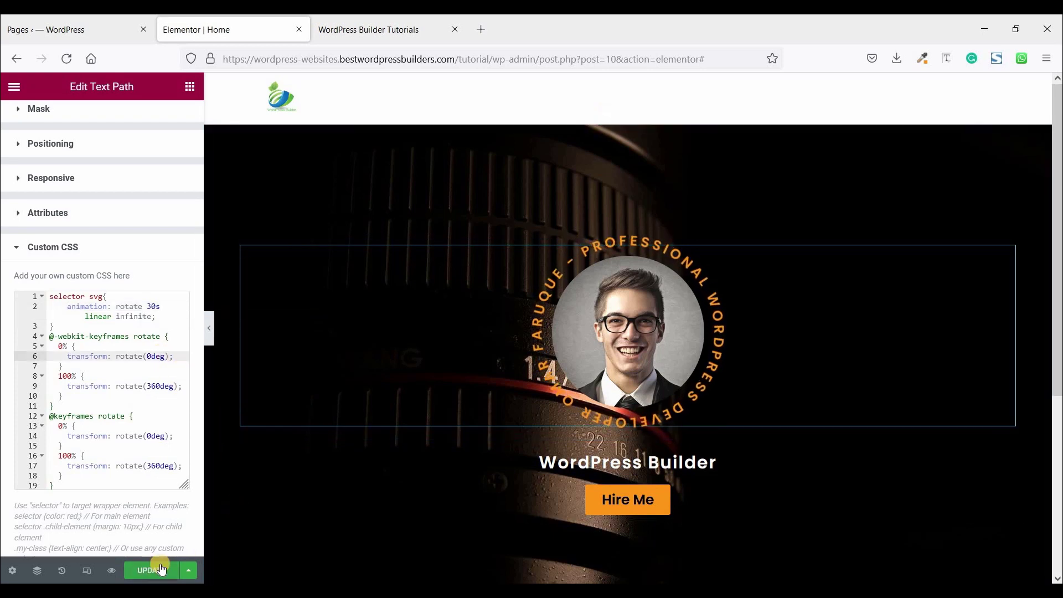
{"action": "left_click", "coordinate": [212, 338]}
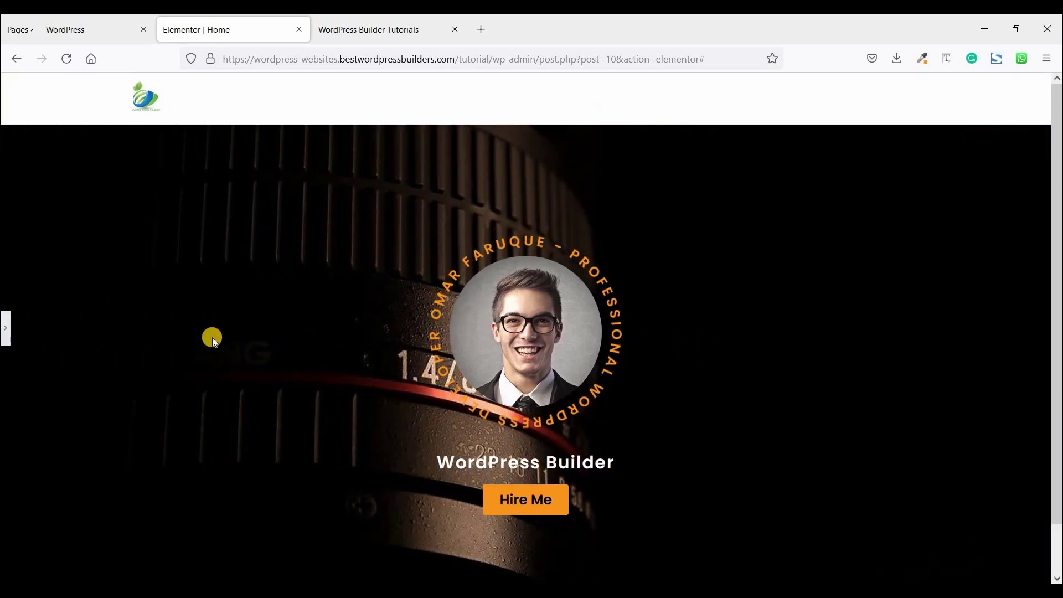